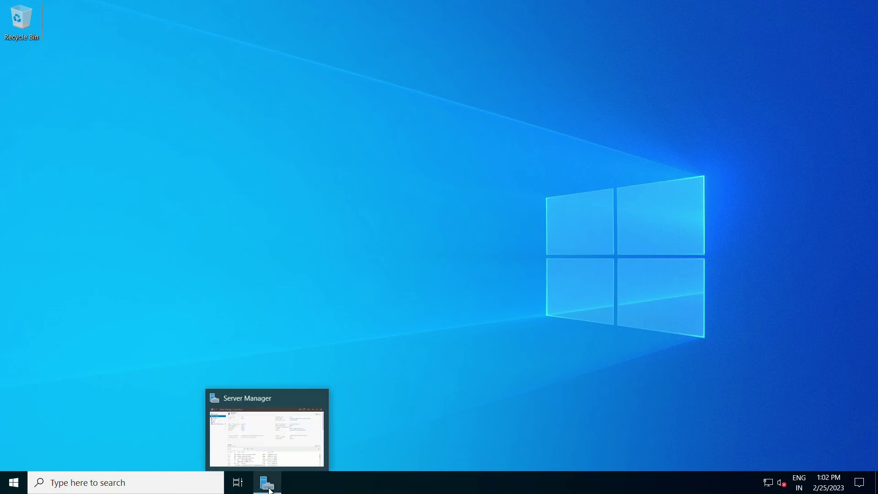
- Open the dev.com domain's Default Domain Policy from Group Policy Management for editing in a maximized editor window
click(271, 489)
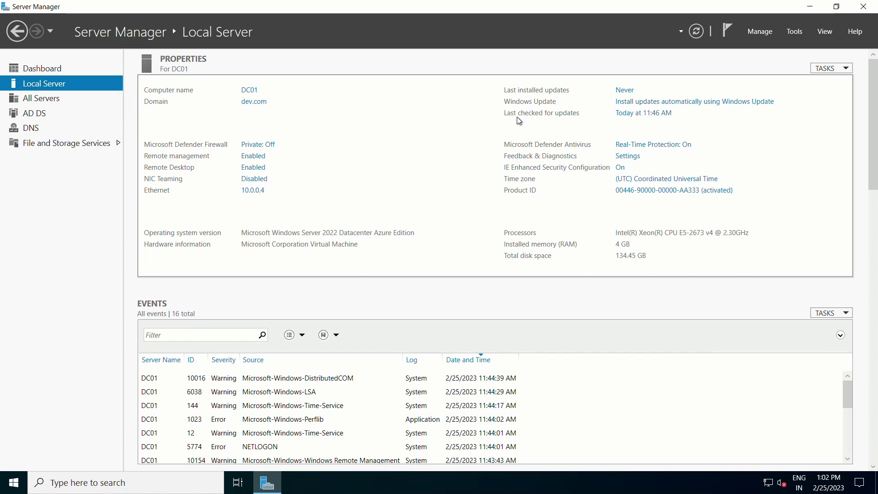
click(795, 32)
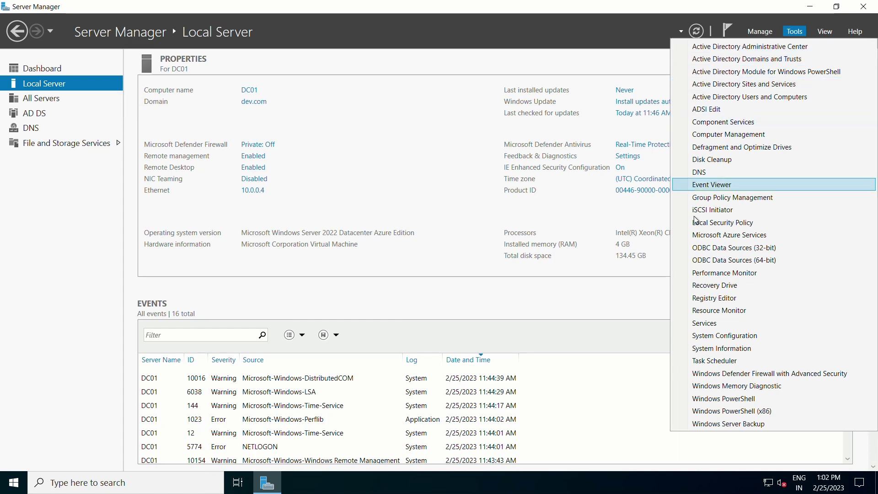
click(713, 202)
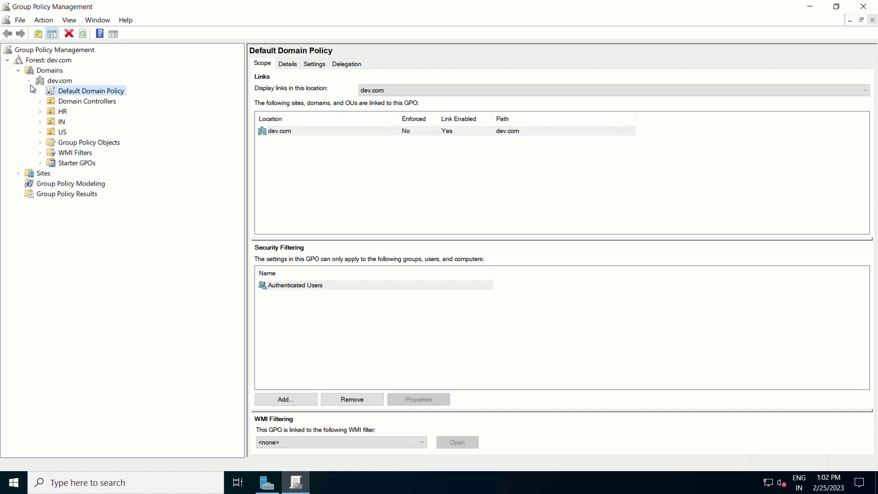
right_click(76, 95)
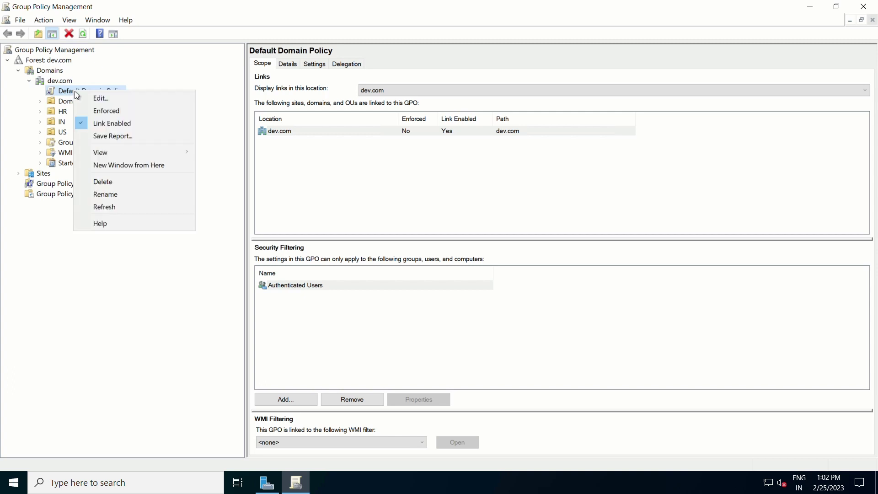
click(118, 101)
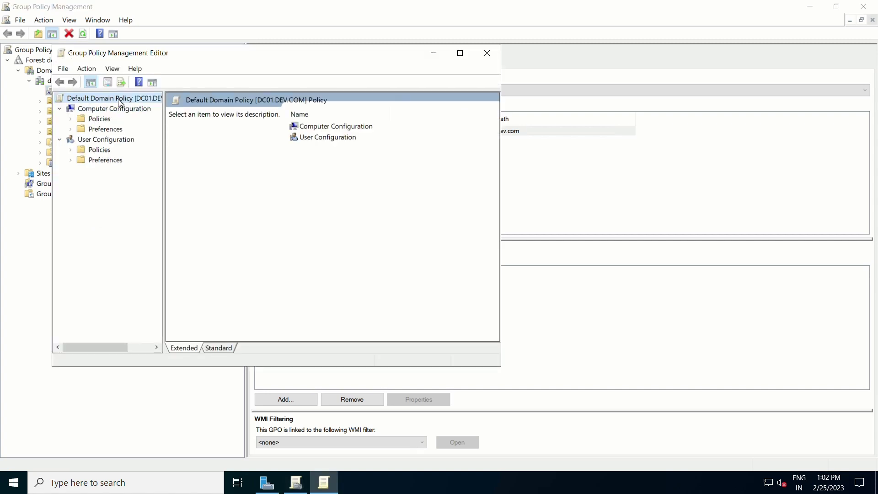
click(460, 54)
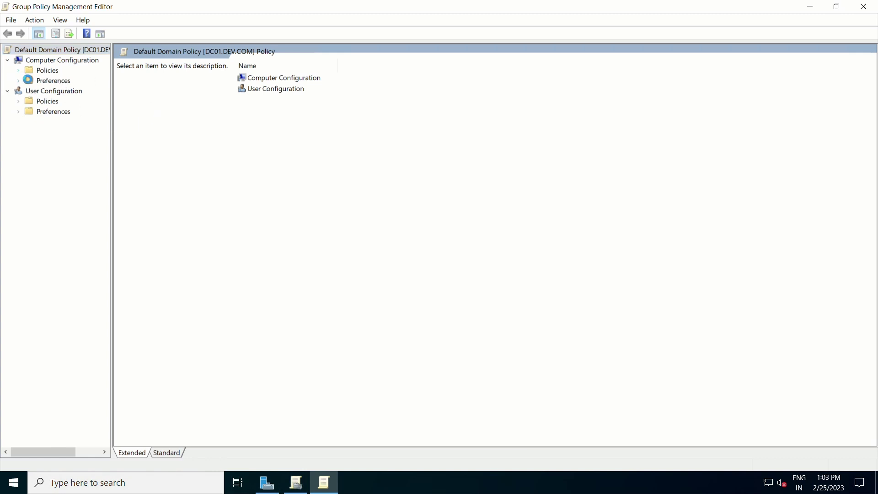
- Display the Password Policy settings under Computer Configuration > Policies > Windows Settings > Security Settings > Account Policies, widening the tree pane
click(18, 70)
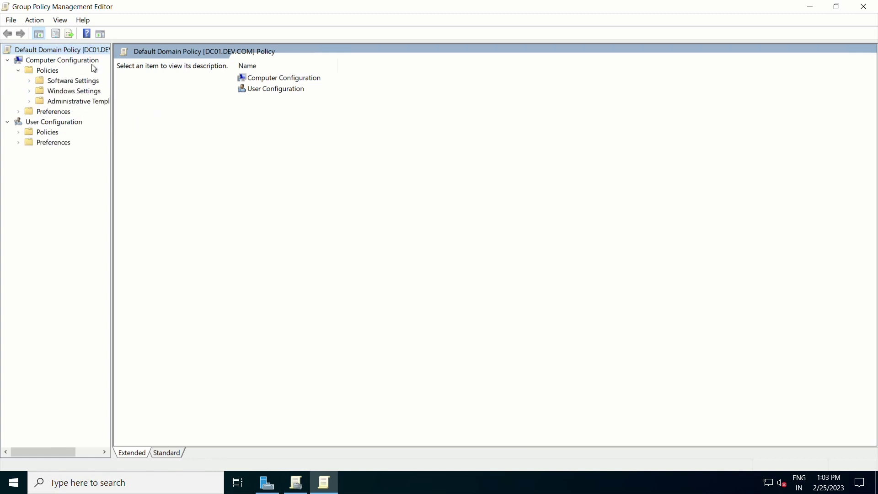
click(30, 91)
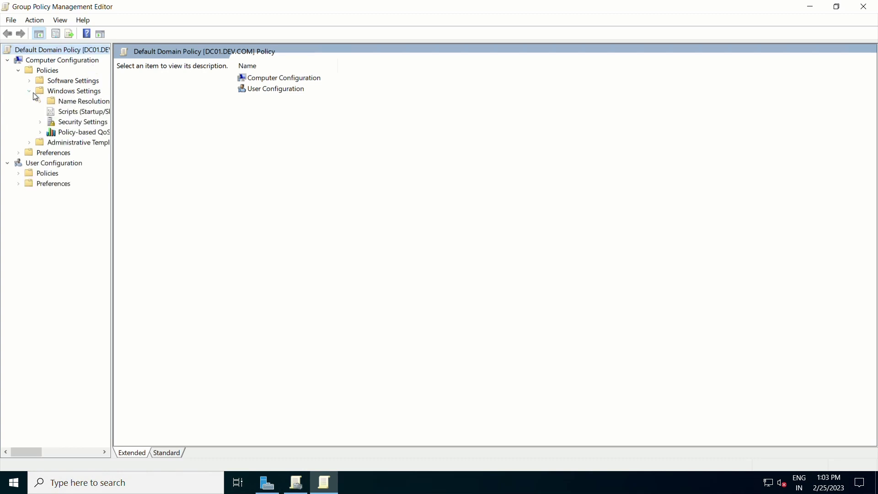
click(41, 122)
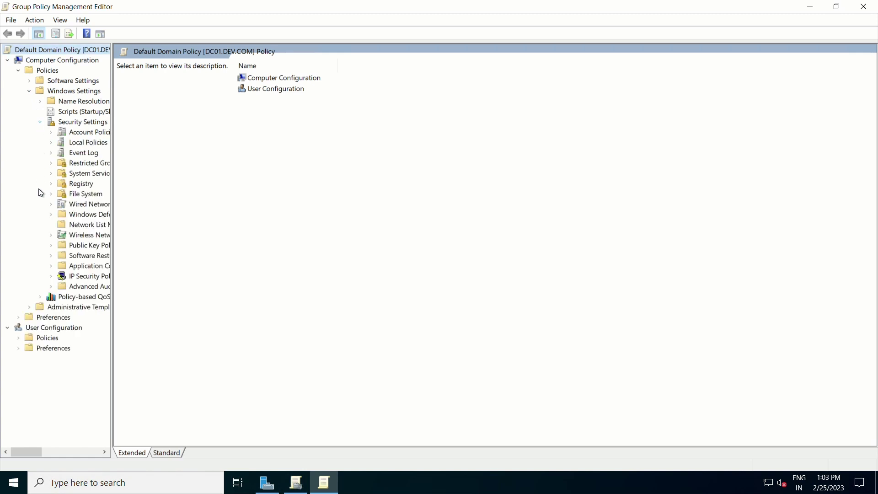
drag(113, 196, 162, 198)
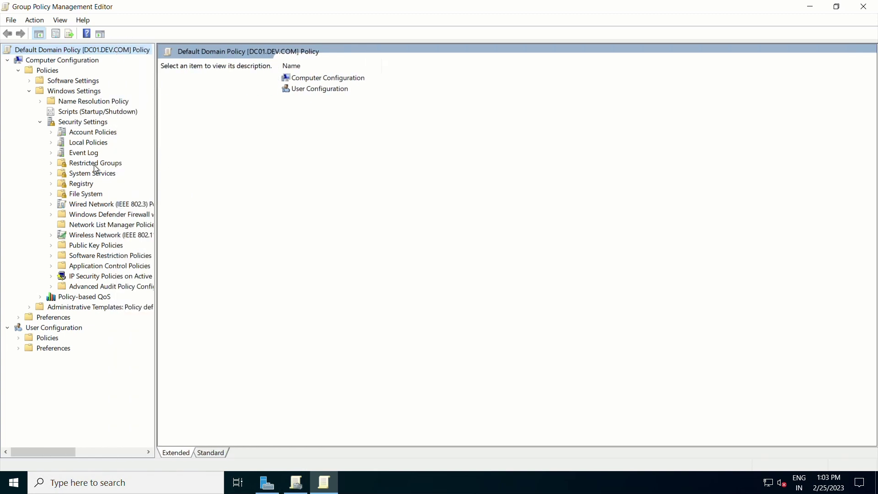
click(83, 134)
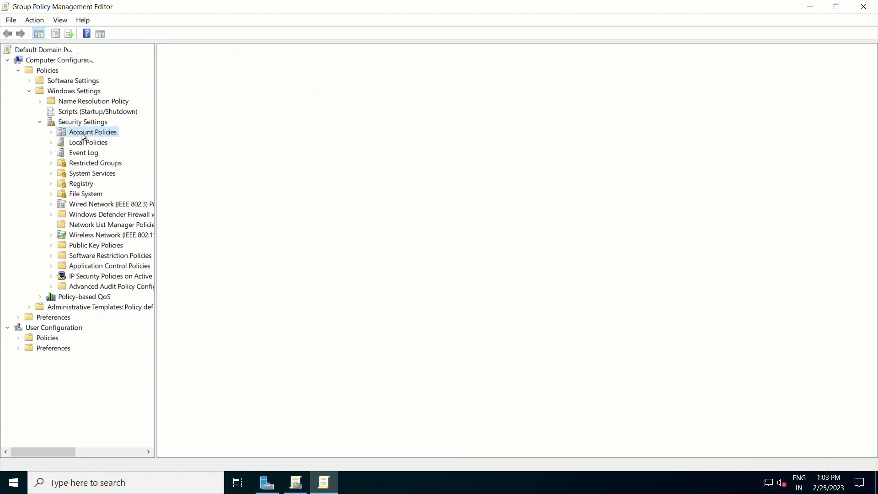
click(52, 133)
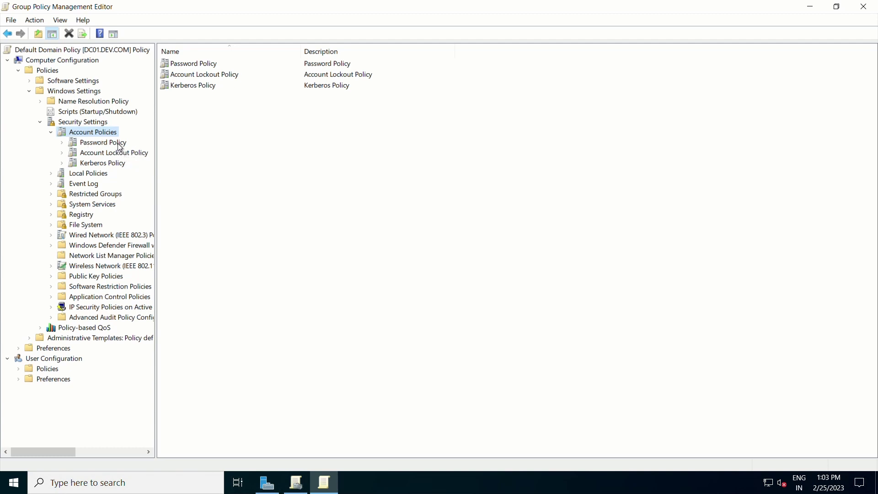
click(82, 145)
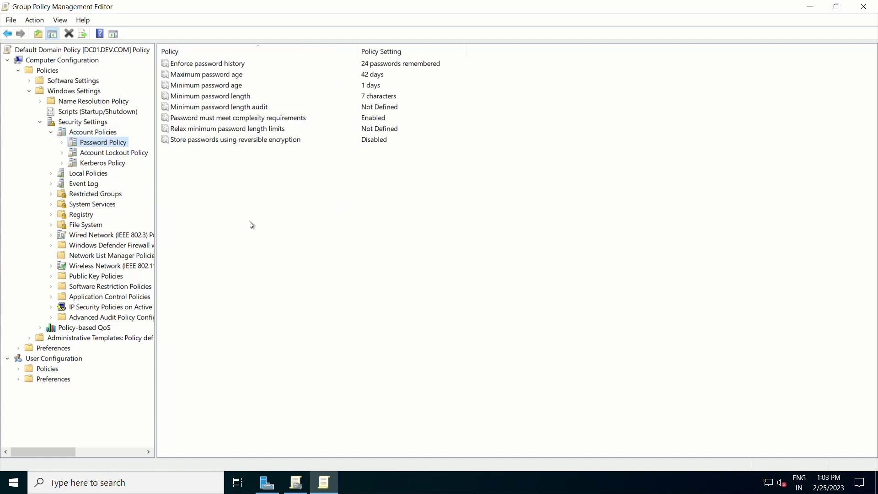
click(227, 193)
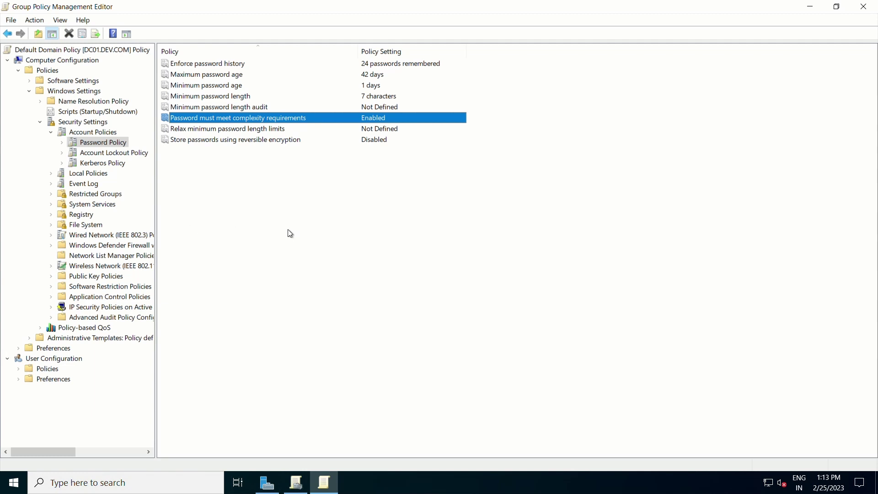
- Review the password complexity requirements policy, reading its explanation of required character categories and checking its setting
double_click(267, 120)
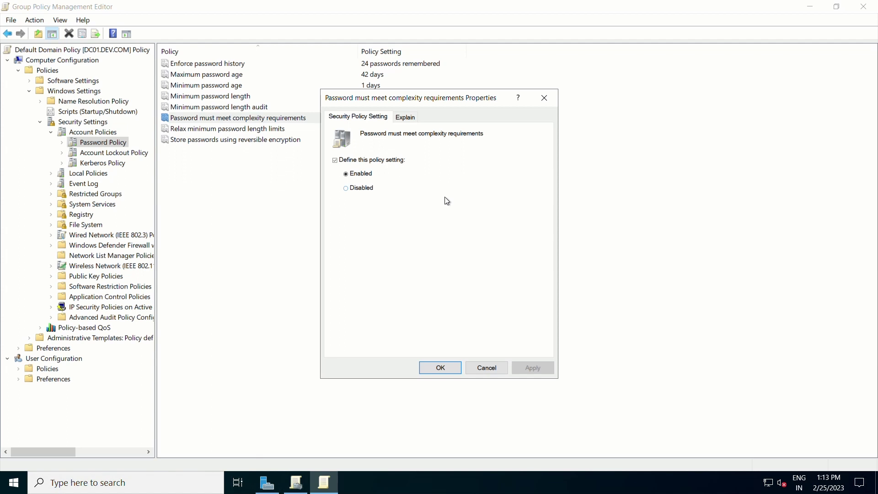
click(416, 121)
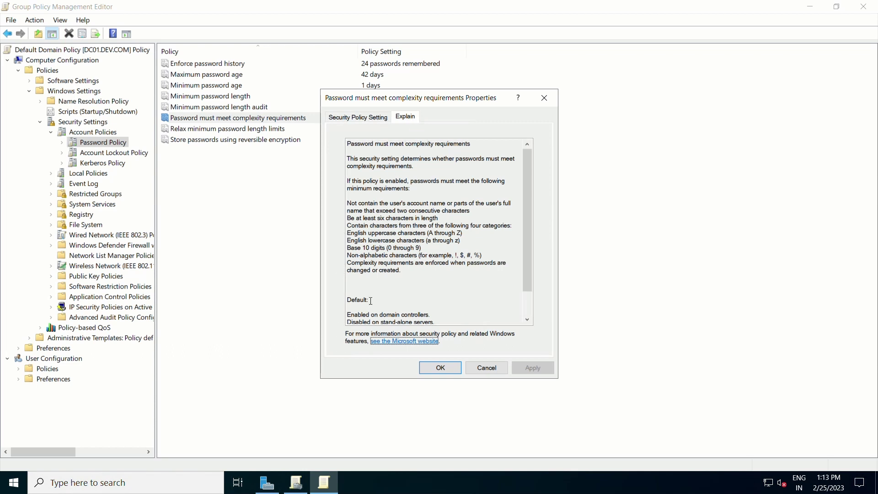
drag(401, 270, 347, 234)
click(388, 227)
click(365, 120)
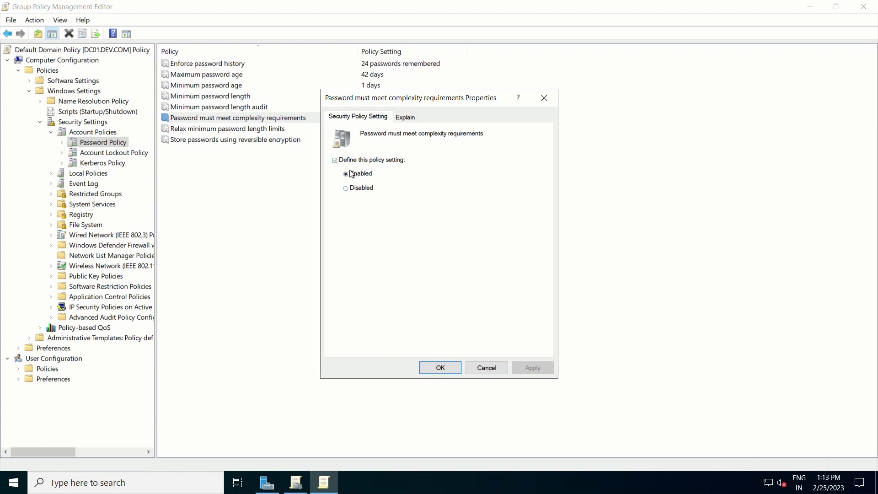
click(449, 373)
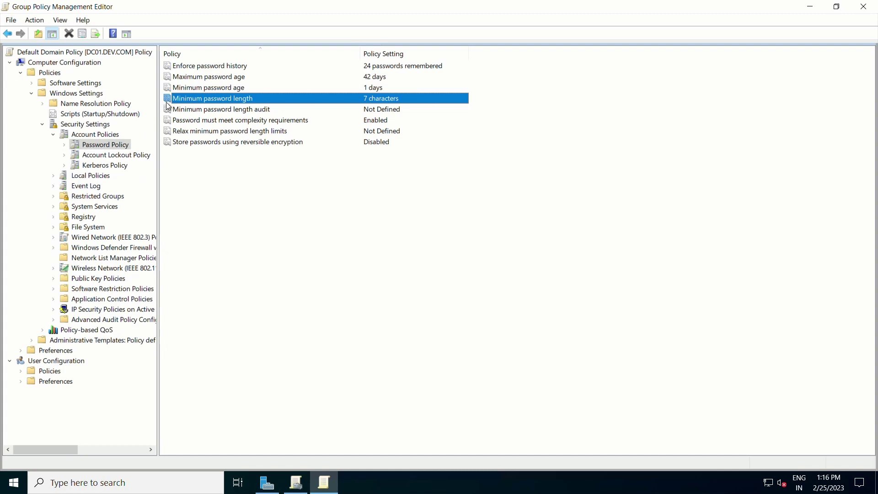
- Check the Minimum password length policy setting and close its properties
double_click(188, 102)
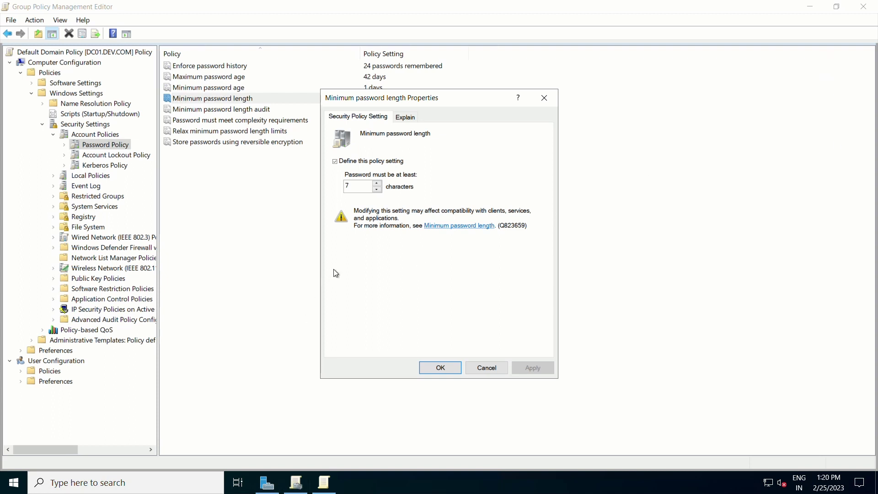
click(351, 190)
click(462, 362)
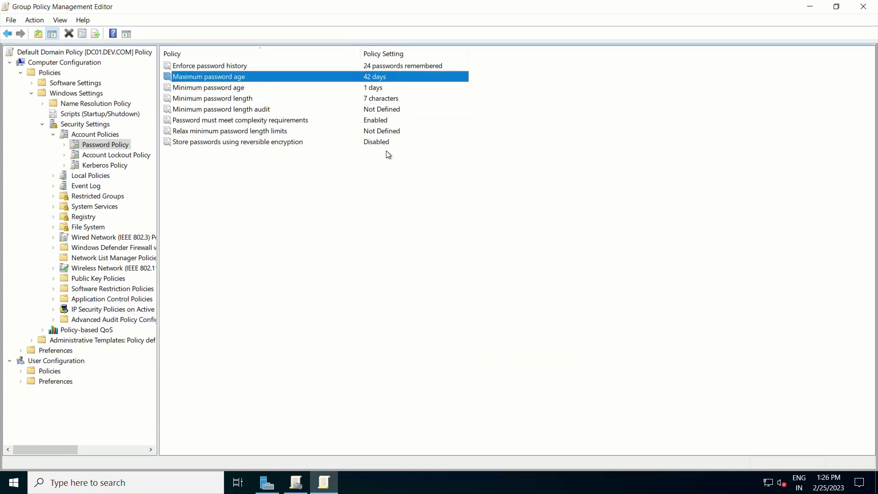
- Set the Maximum password age policy to expire passwords in 45 days and apply the change
double_click(228, 81)
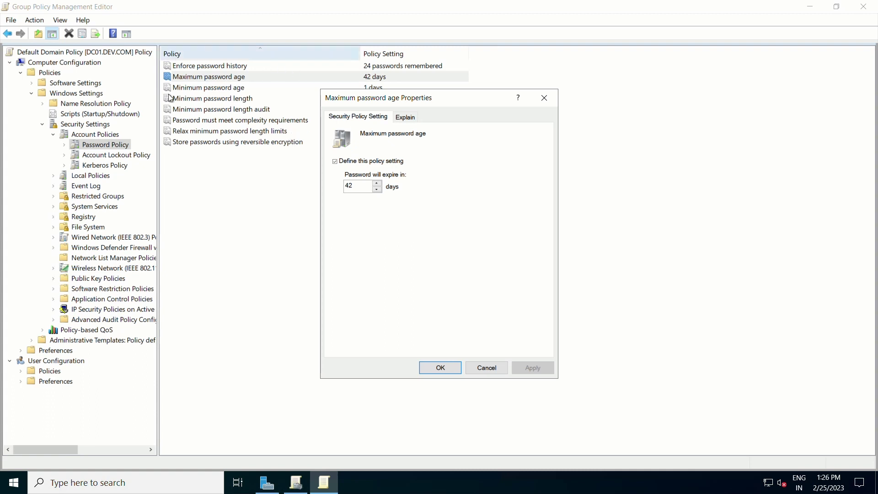
click(377, 191)
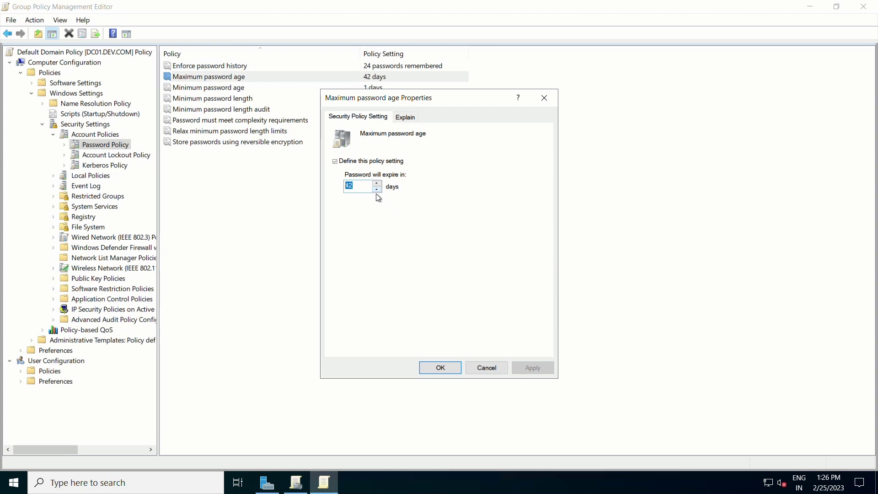
text(45)
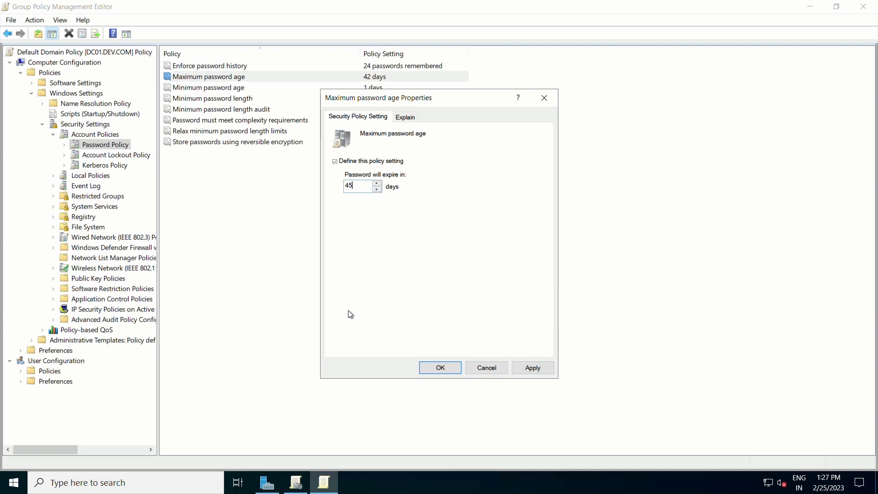
click(530, 371)
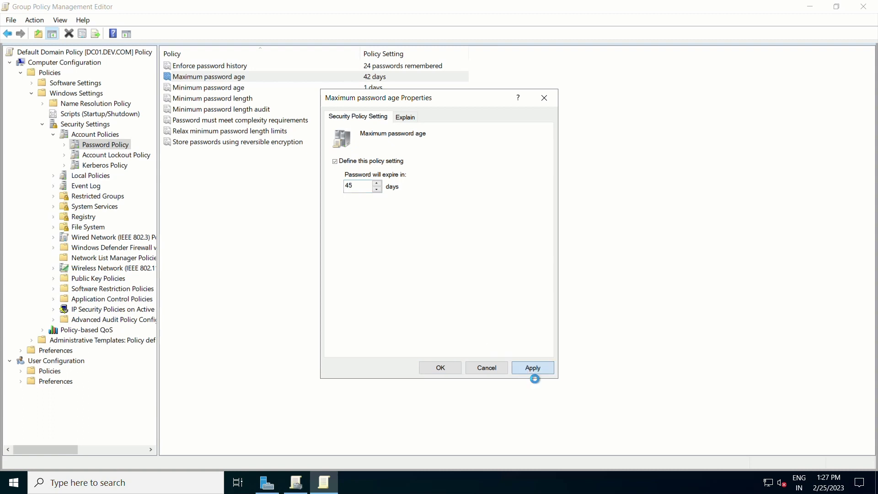
click(451, 372)
- Set the Minimum password age policy so passwords can be changed after 7 days, and apply it
key(Down)
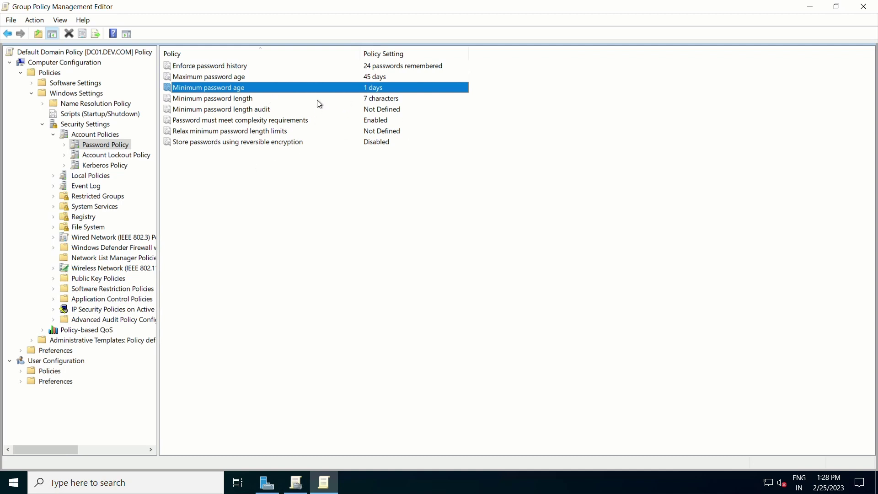
double_click(206, 90)
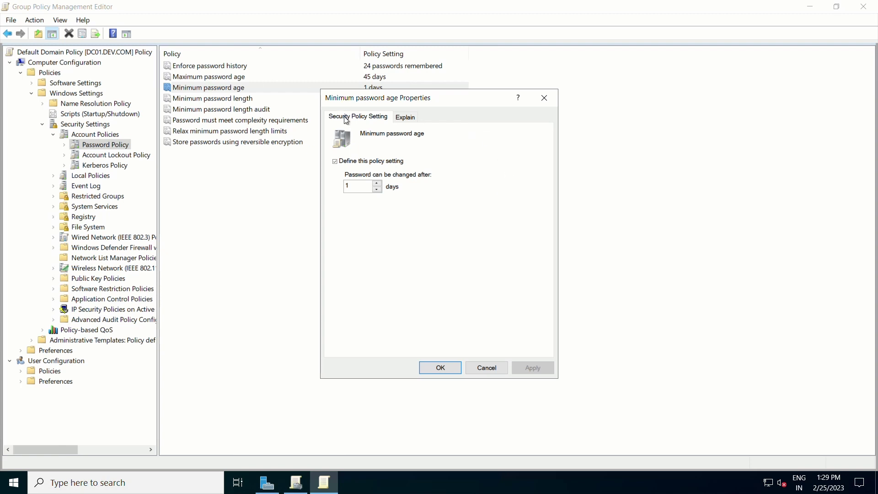
double_click(353, 190)
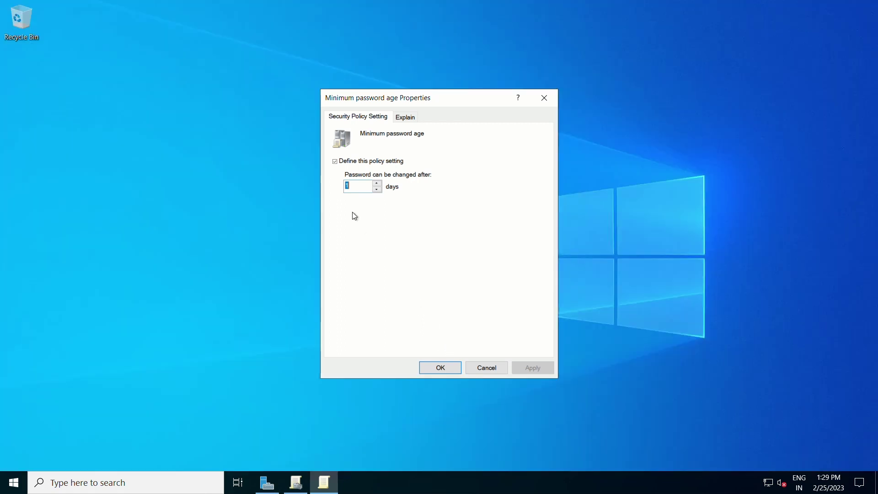
text(7)
click(523, 370)
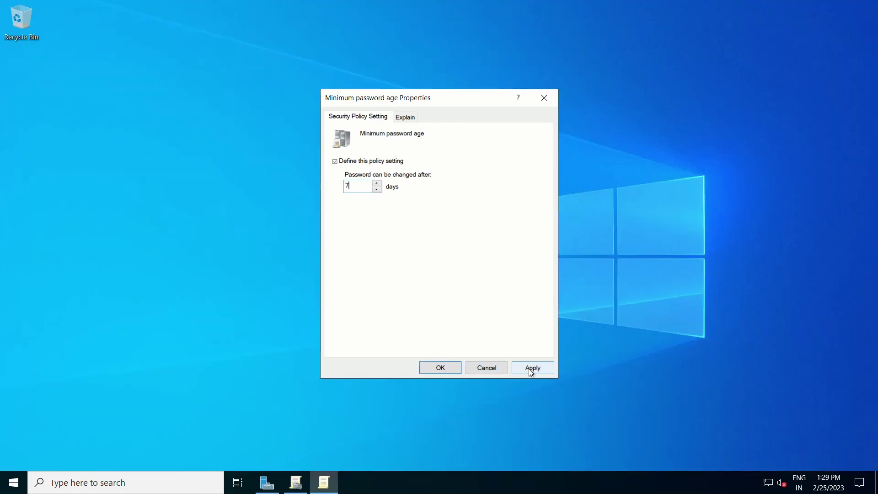
click(449, 368)
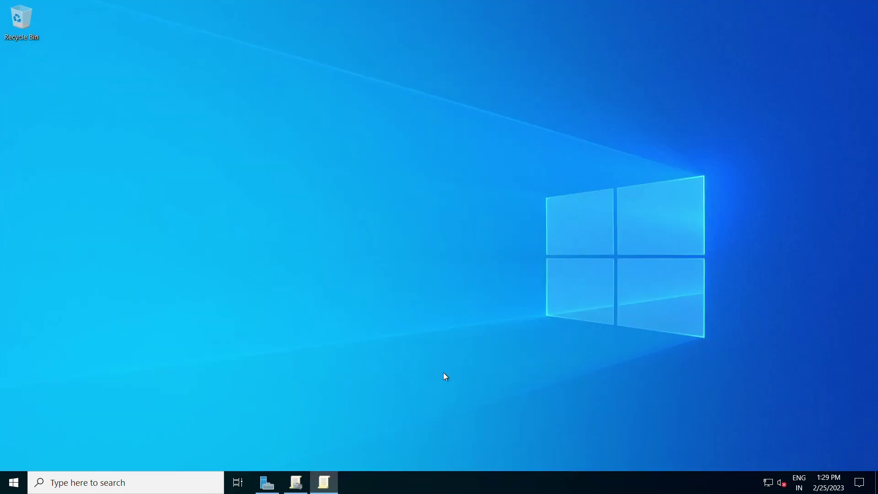
- Bring back the policy editor and check the Enforce password history setting without changing it
click(318, 489)
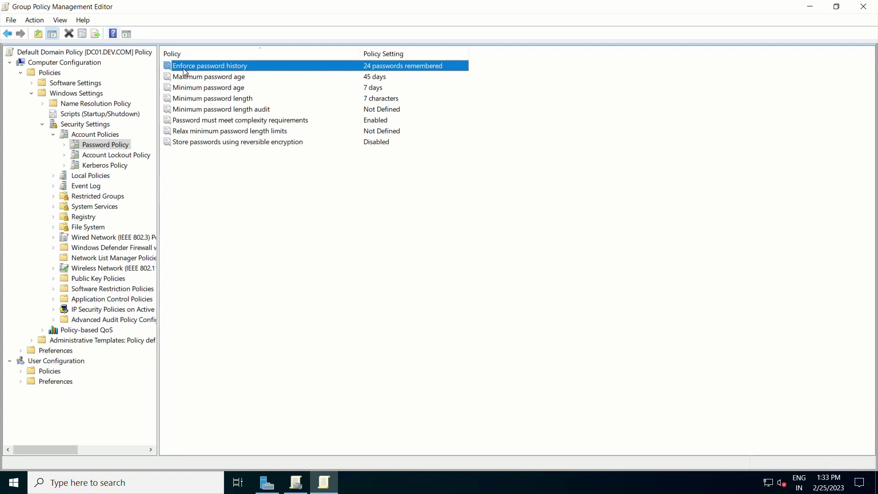
double_click(222, 67)
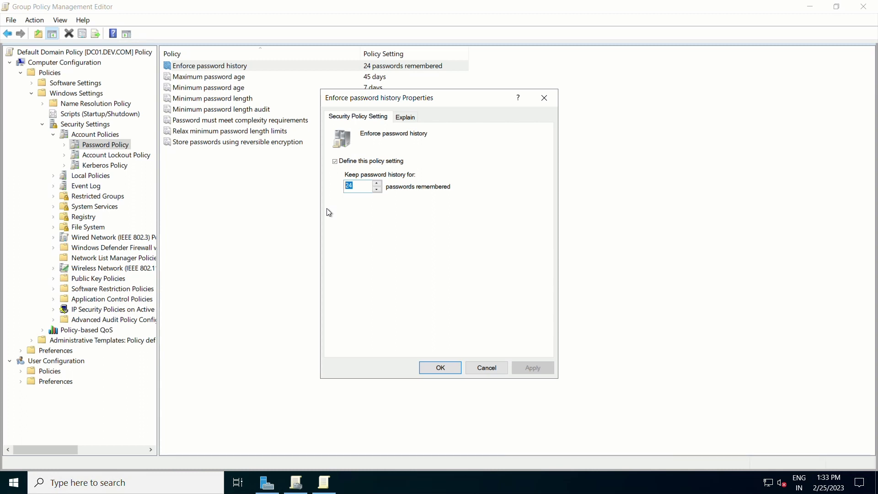
click(366, 192)
drag(366, 191, 353, 196)
click(485, 369)
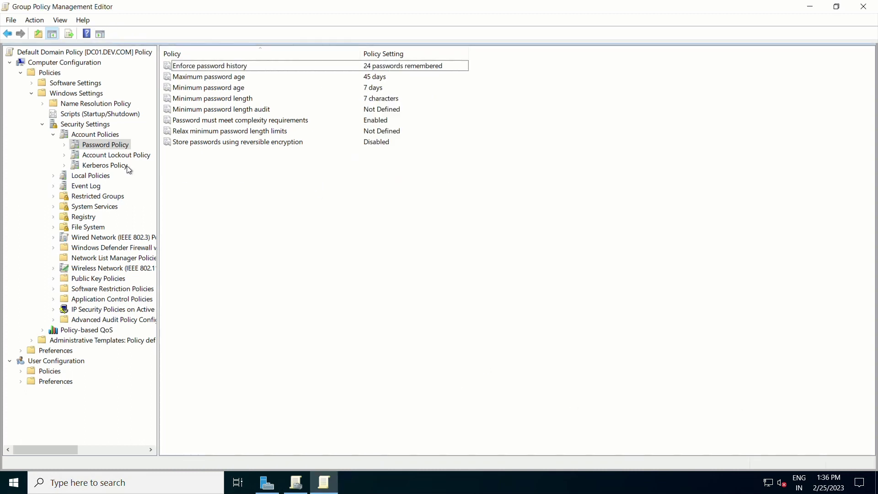
- Open the Account lockout duration policy in Account Lockout Policy and read its explanation
click(118, 156)
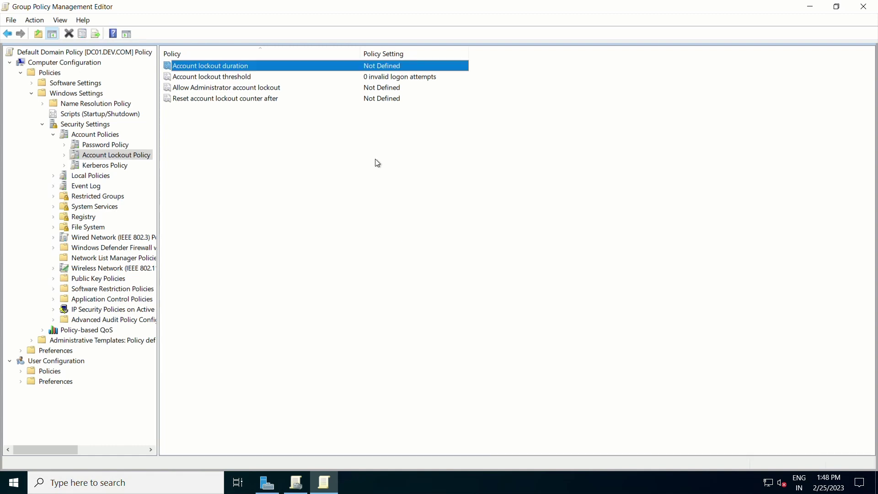
double_click(230, 68)
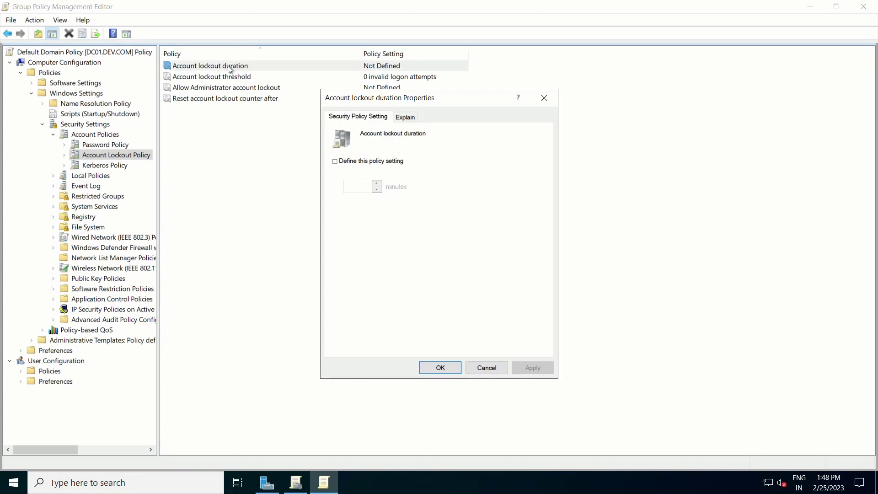
click(405, 118)
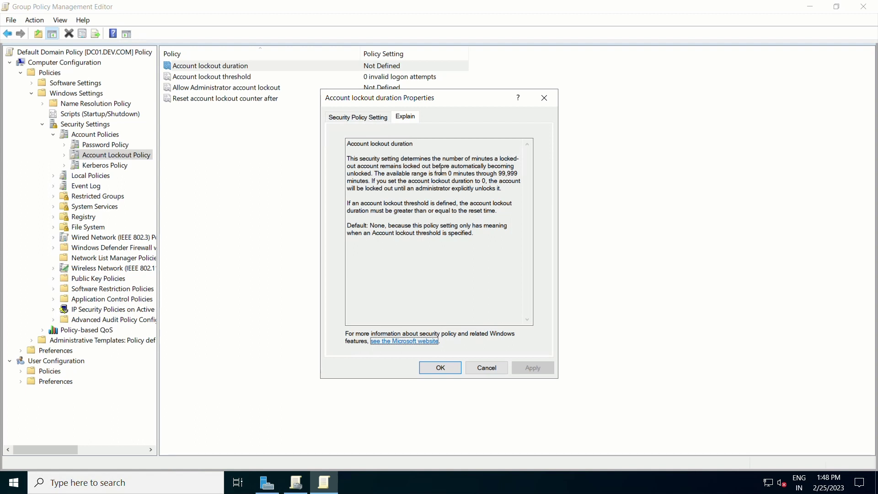
- Define the Account lockout duration policy as 10 minutes and accept the suggested threshold and reset counter values
drag(436, 167, 371, 174)
click(390, 174)
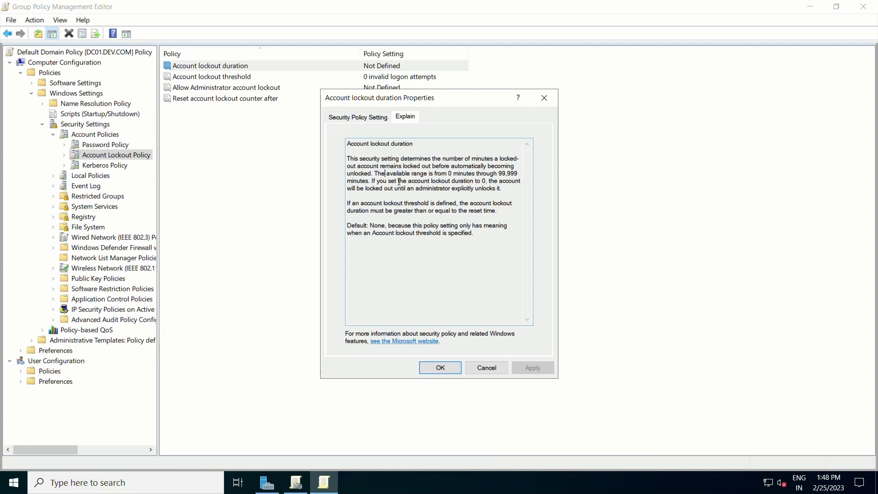
click(367, 122)
click(335, 162)
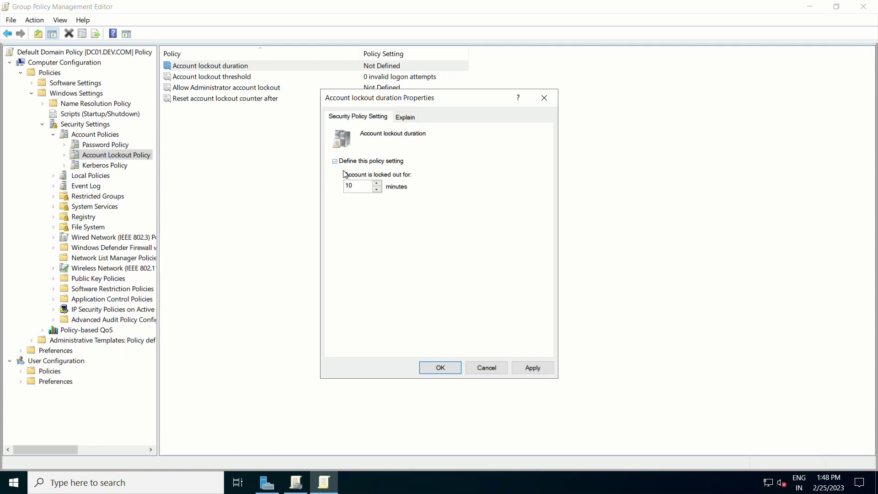
double_click(352, 186)
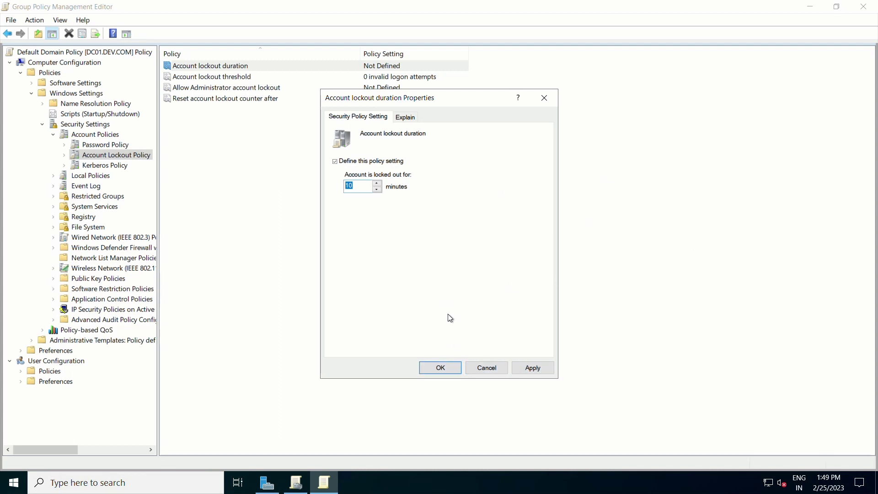
click(540, 373)
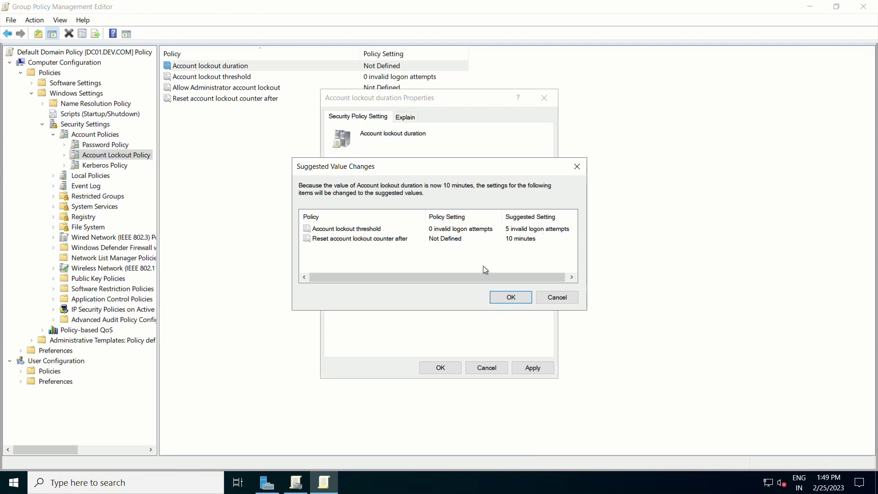
click(505, 298)
click(450, 371)
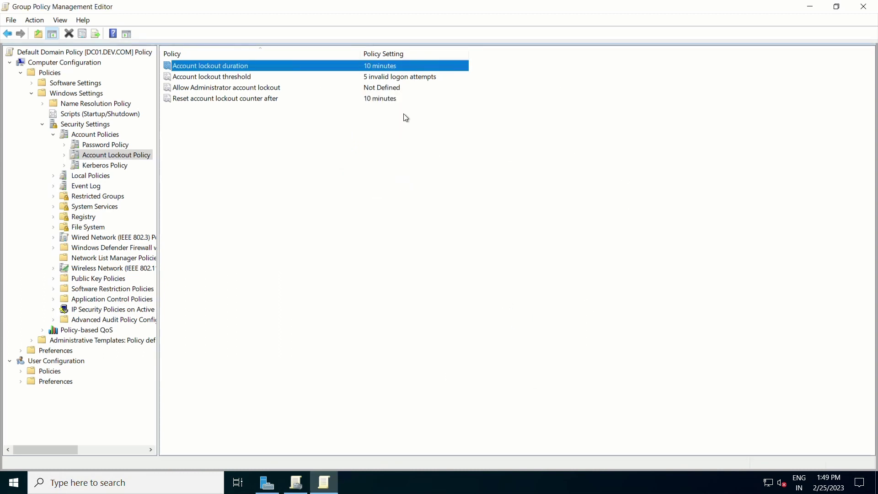
- Open the Account lockout threshold policy and read its explanation
click(250, 81)
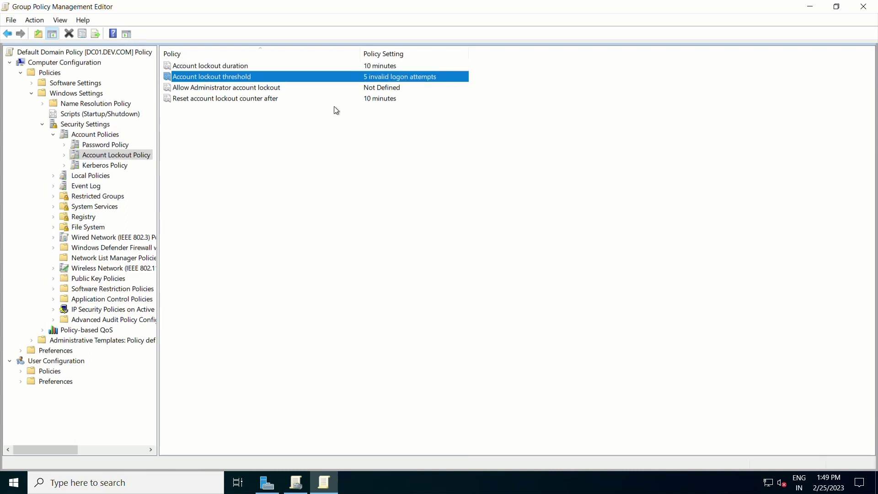
double_click(241, 81)
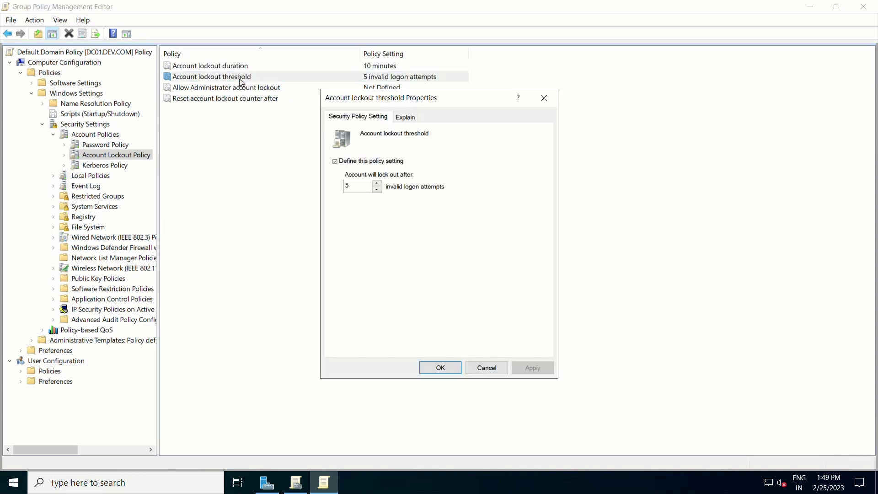
click(403, 121)
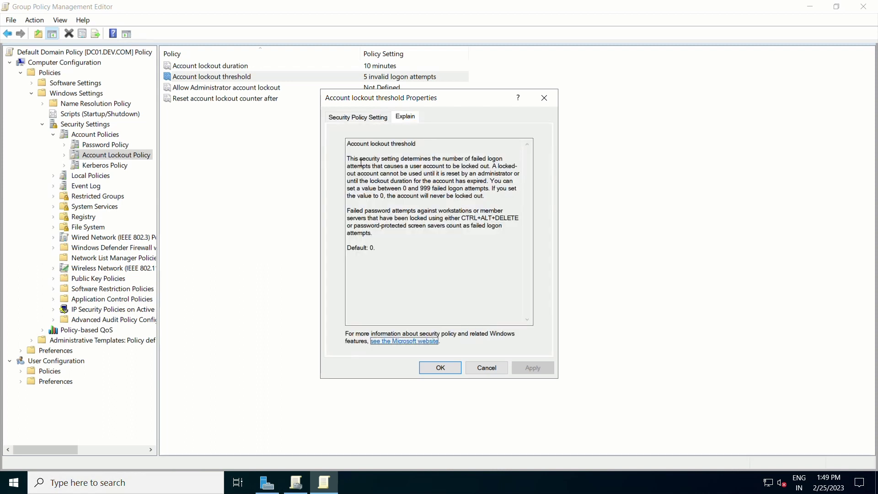
drag(360, 161, 391, 167)
click(461, 174)
click(391, 167)
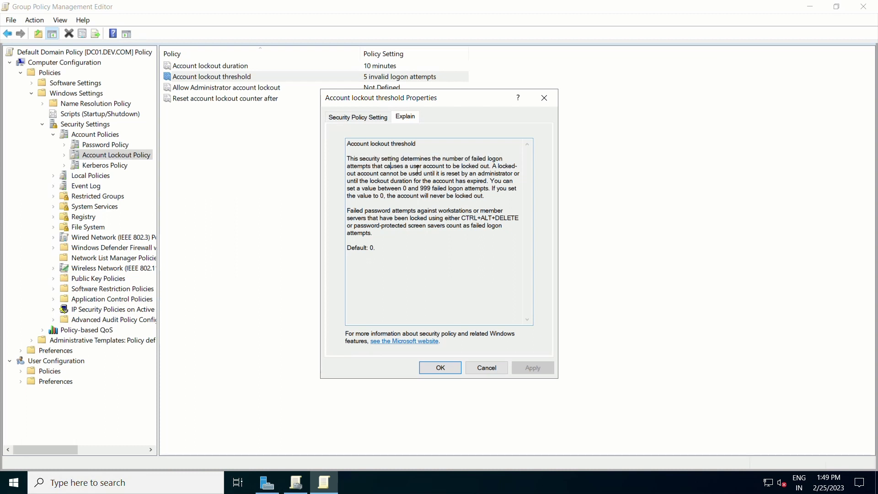
double_click(479, 167)
click(484, 169)
- Set the Account lockout threshold to 3 invalid logon attempts, apply it and accept the suggested value changes
click(375, 118)
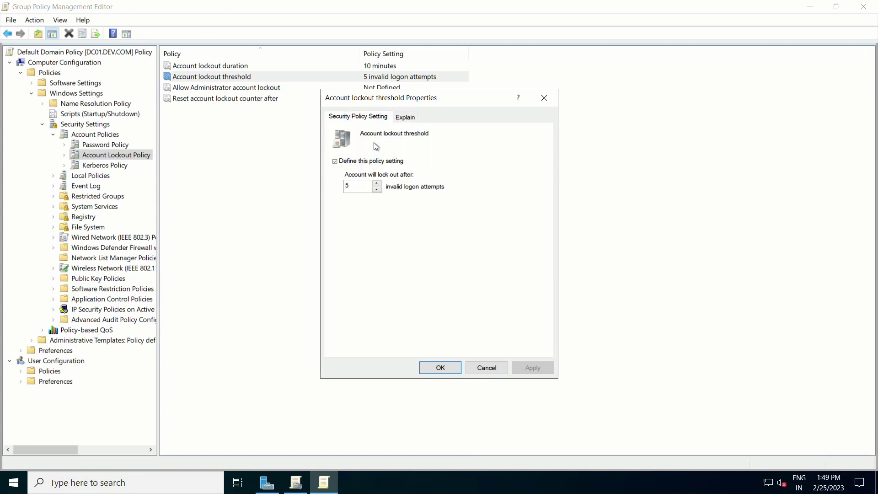
double_click(357, 189)
text(3)
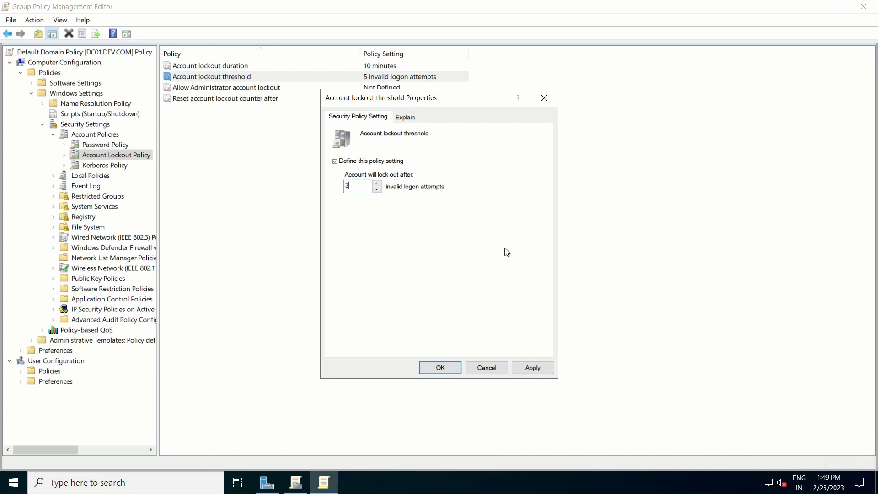
click(519, 368)
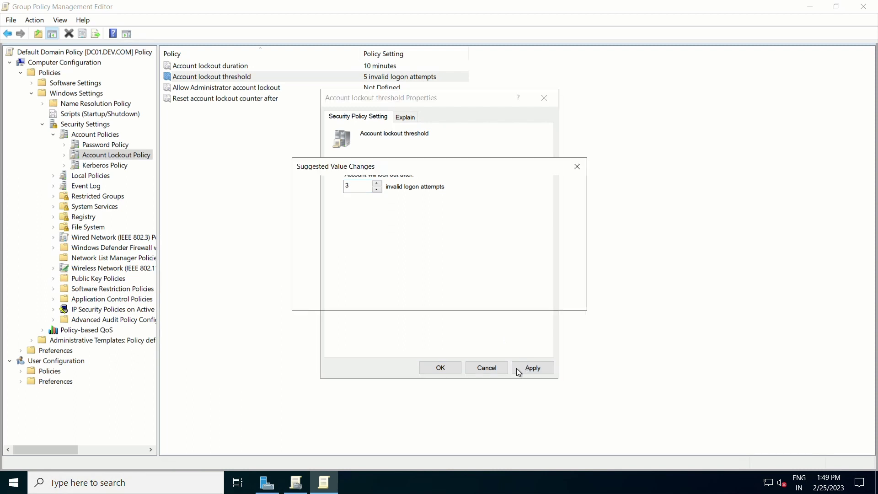
click(505, 301)
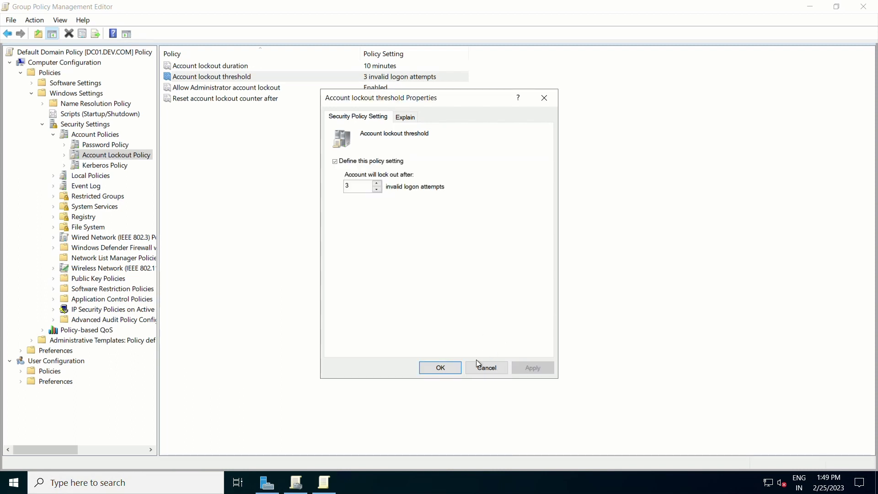
click(442, 368)
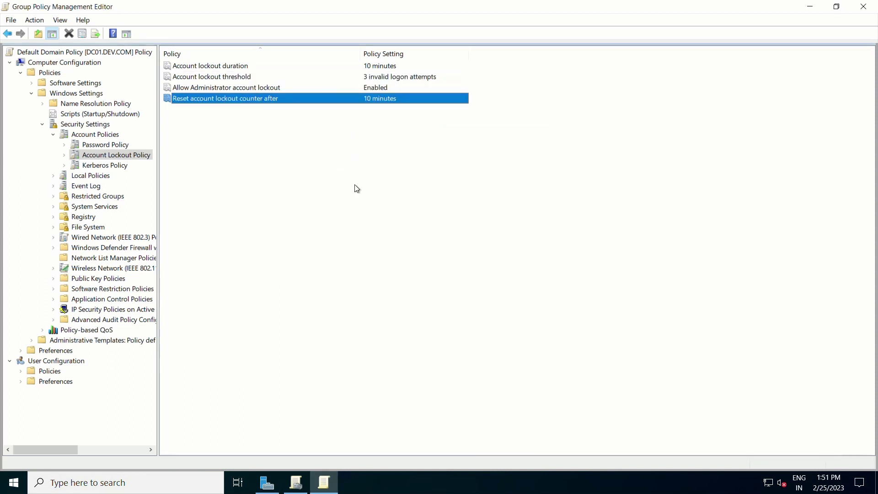
- Open the Reset account lockout counter after policy and read its explanation
double_click(228, 103)
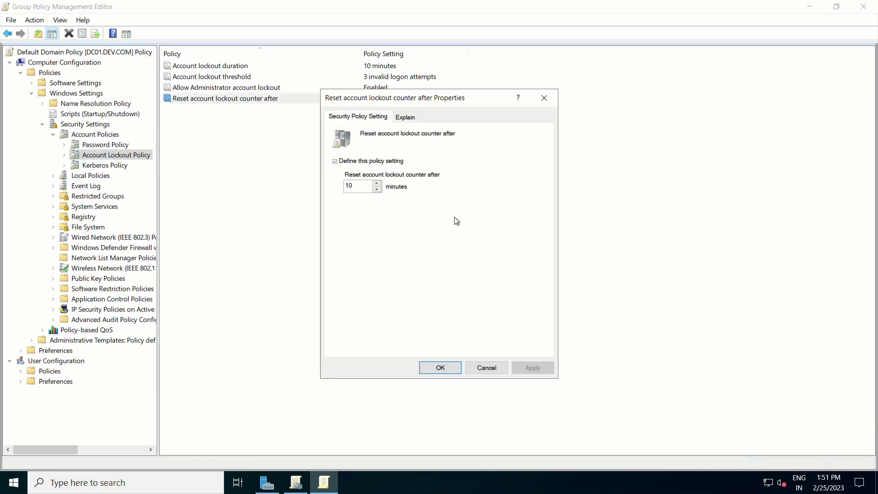
click(405, 117)
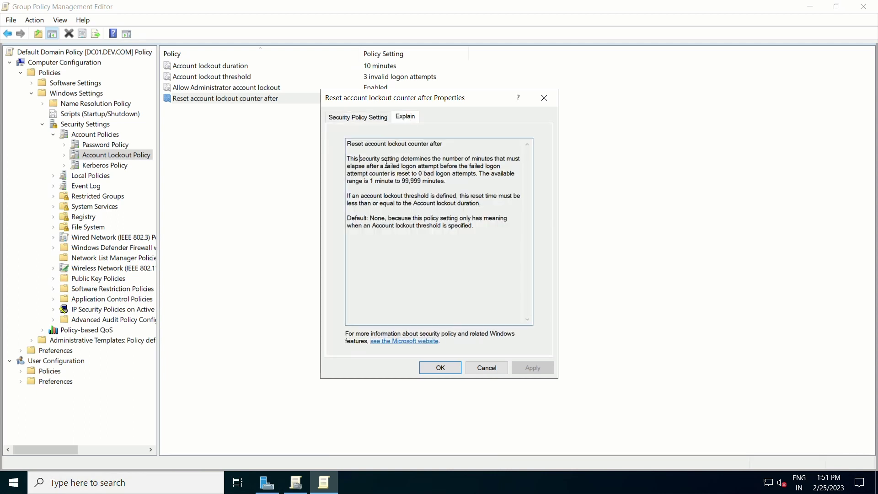
double_click(367, 161)
click(410, 167)
mouse_move(470, 169)
mouse_down()
mouse_move(433, 178)
mouse_move(474, 177)
mouse_up()
click(474, 178)
- Keep the Reset account lockout counter after policy defined at 10 minutes, apply it and close its properties
click(370, 120)
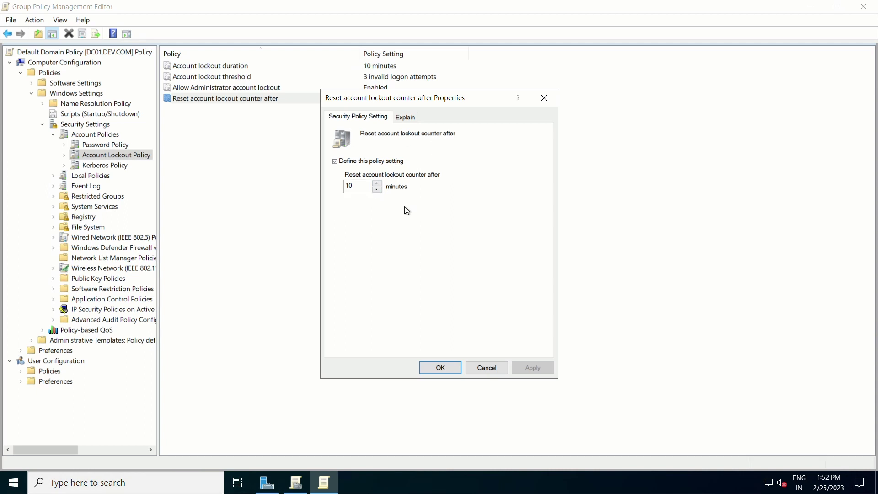
double_click(349, 190)
click(365, 192)
drag(345, 189, 356, 185)
click(367, 166)
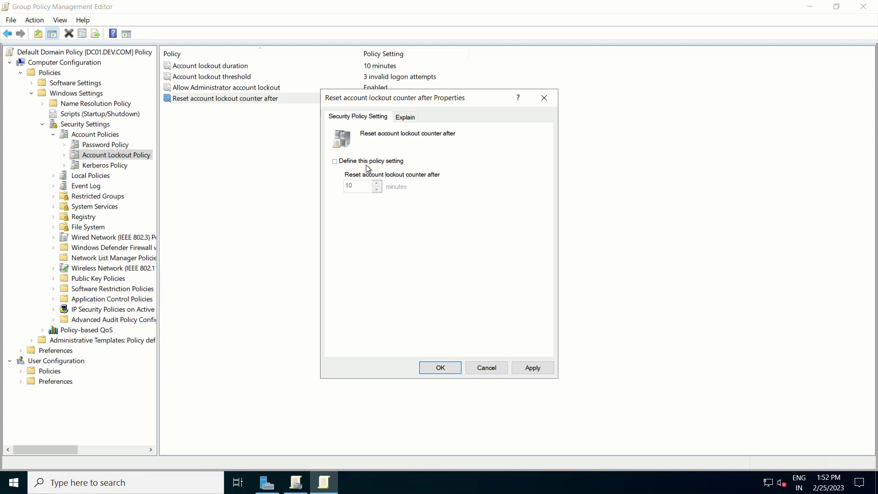
click(368, 162)
drag(349, 187, 353, 190)
click(361, 190)
key(ctrl+a)
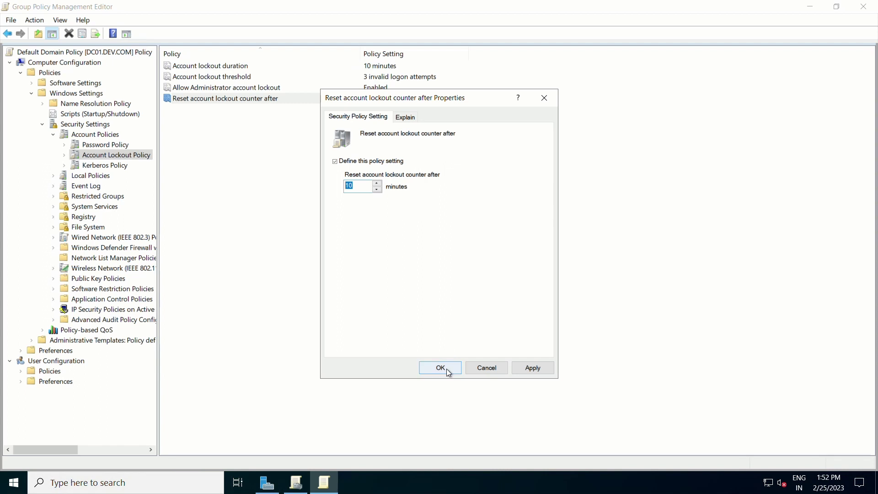
click(551, 369)
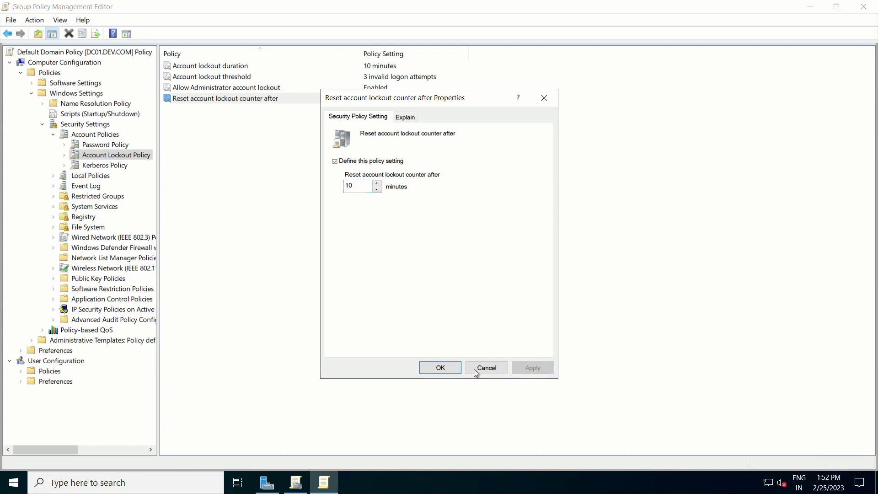
click(449, 370)
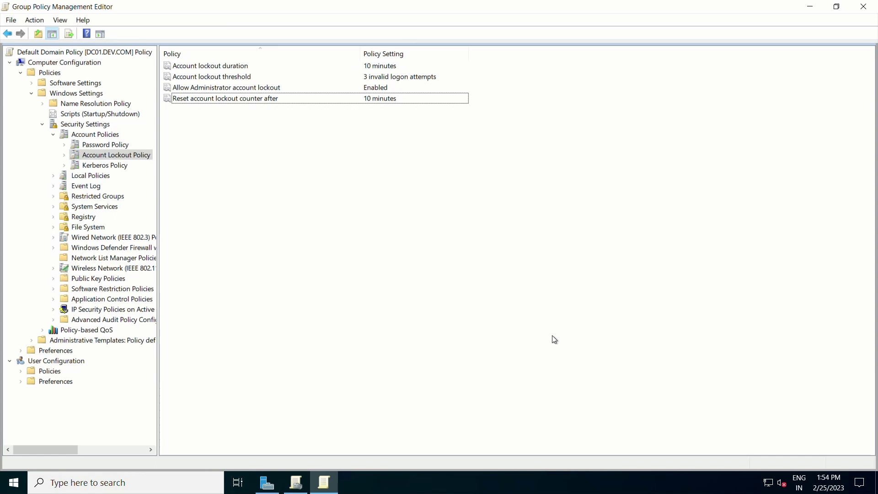
- Switch to Group Policy Management and examine the US organizational unit's structure down to the GPOs linked to Sales Admins
click(809, 6)
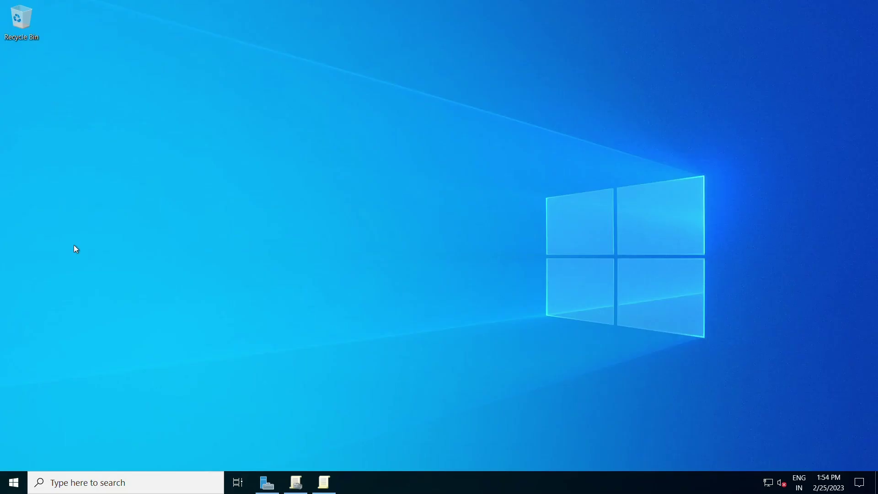
click(306, 482)
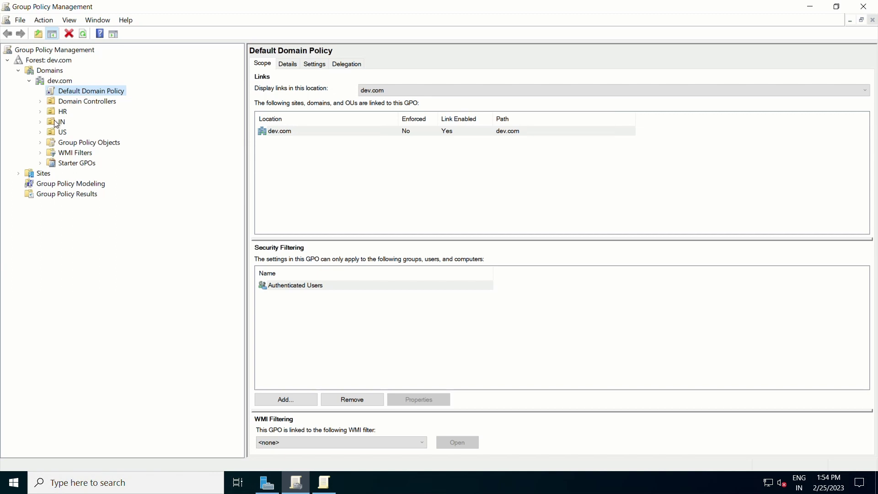
click(62, 132)
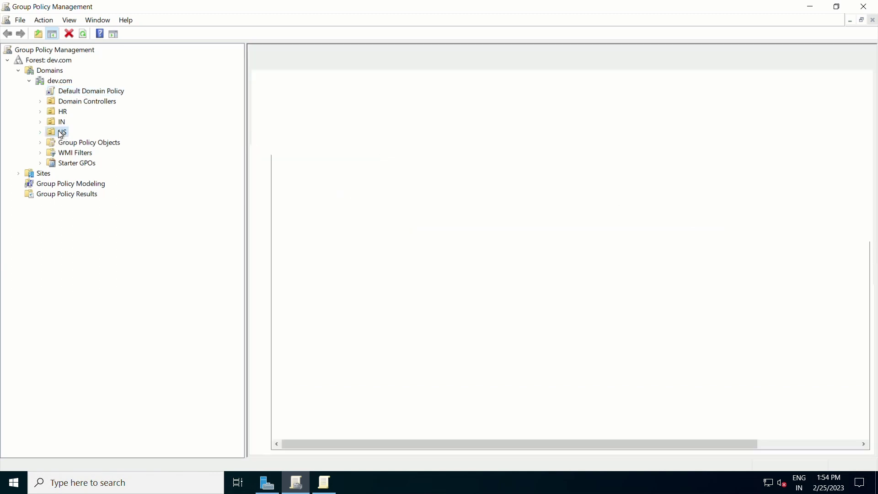
right_click(62, 131)
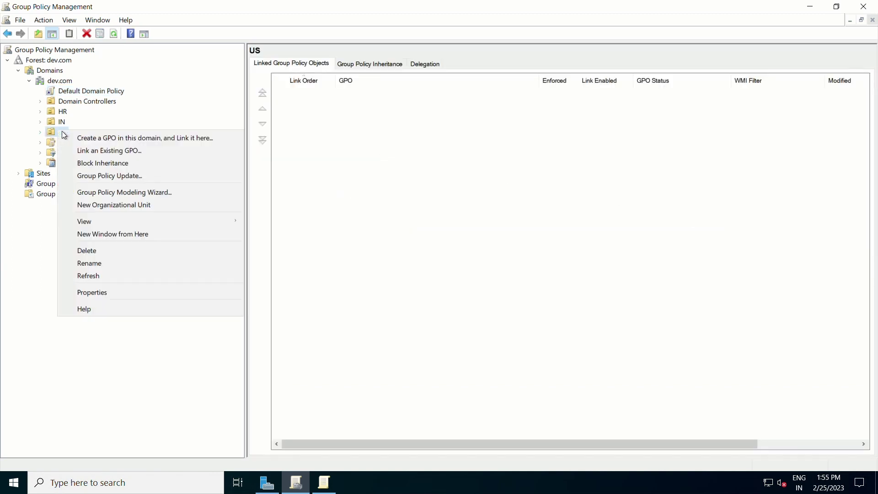
click(448, 204)
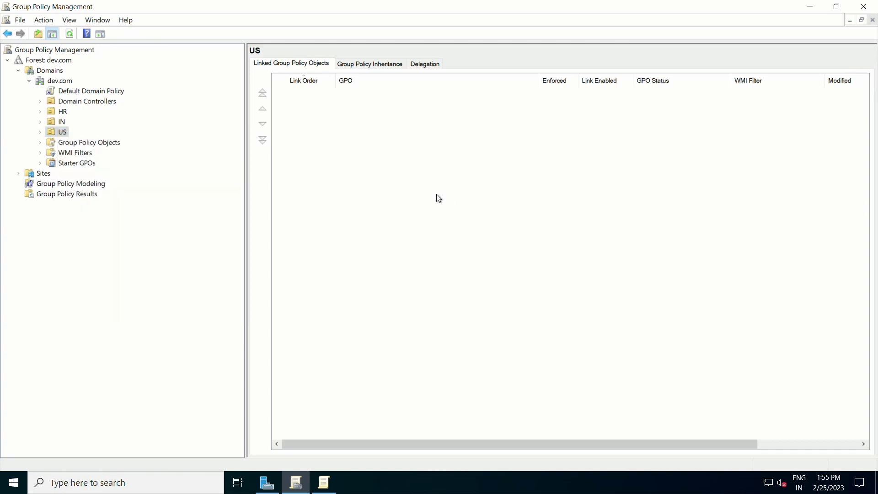
click(41, 133)
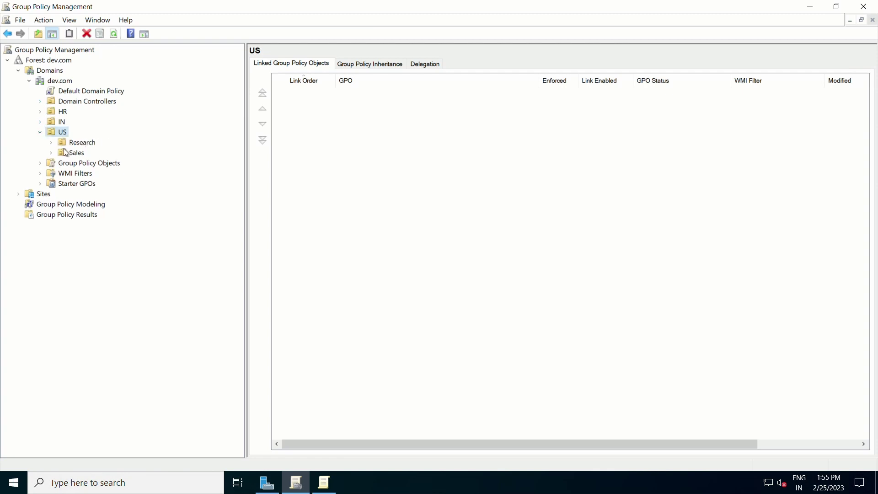
click(52, 154)
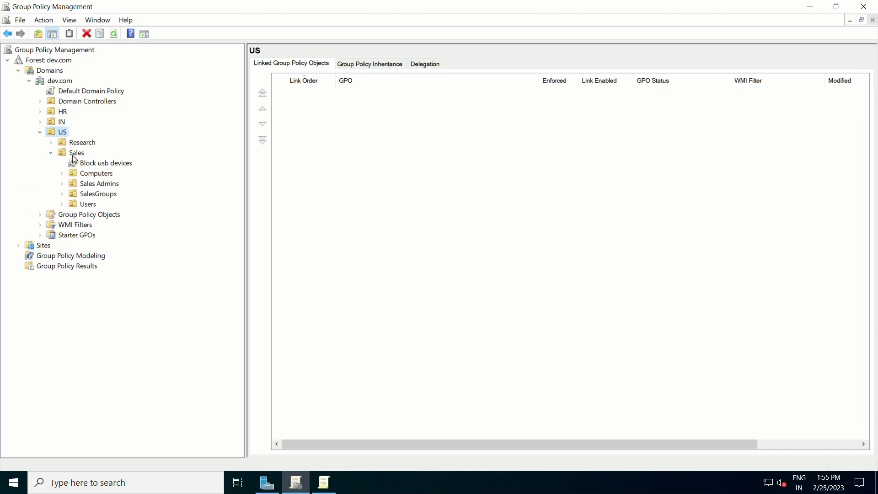
click(87, 185)
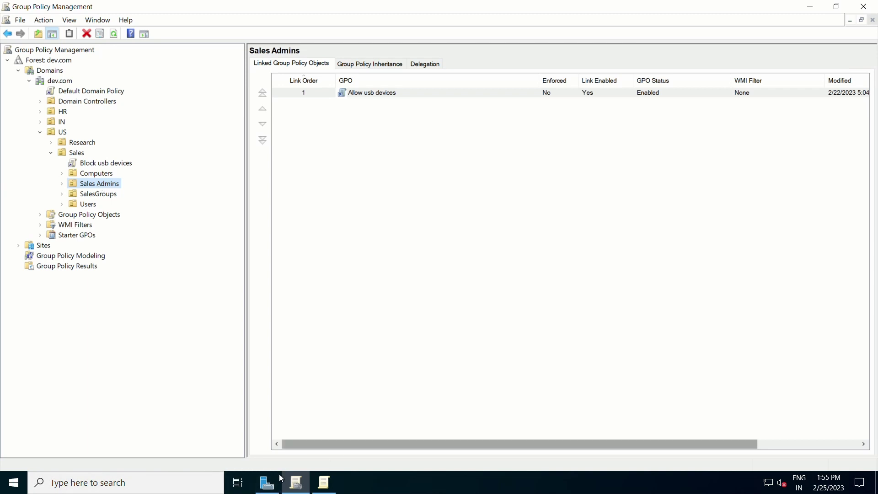
- Switch to Server Manager and launch Active Directory Administrative Center
click(266, 483)
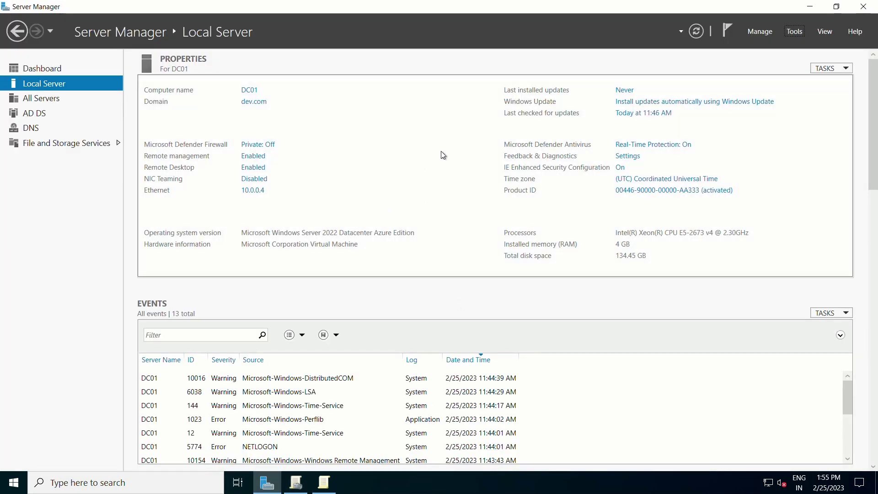
click(800, 36)
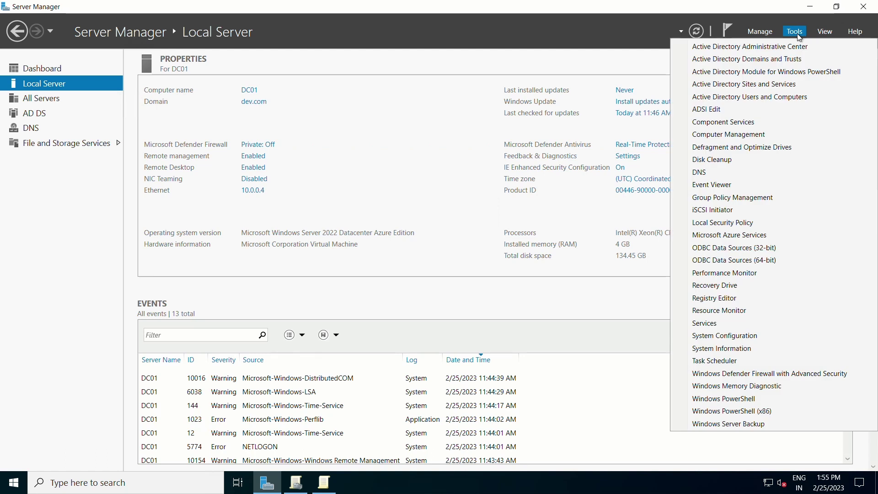
click(718, 48)
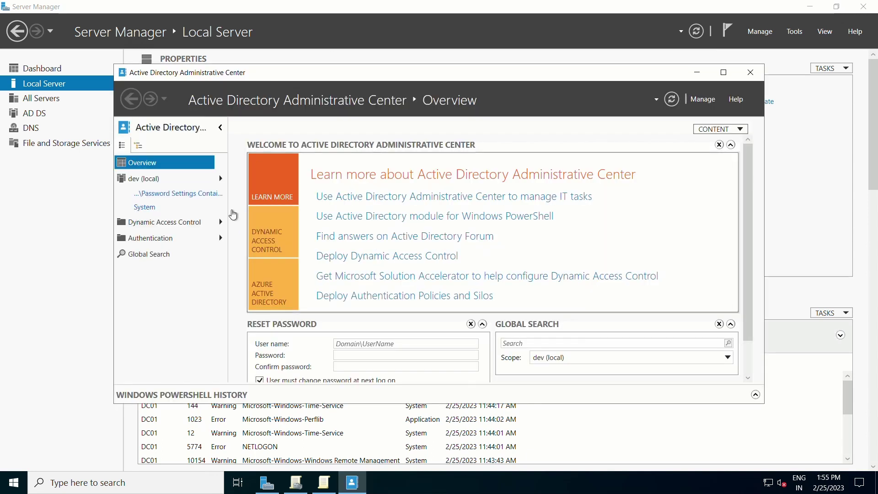
- Browse the dev (local) domain's containers and open the System container
click(150, 184)
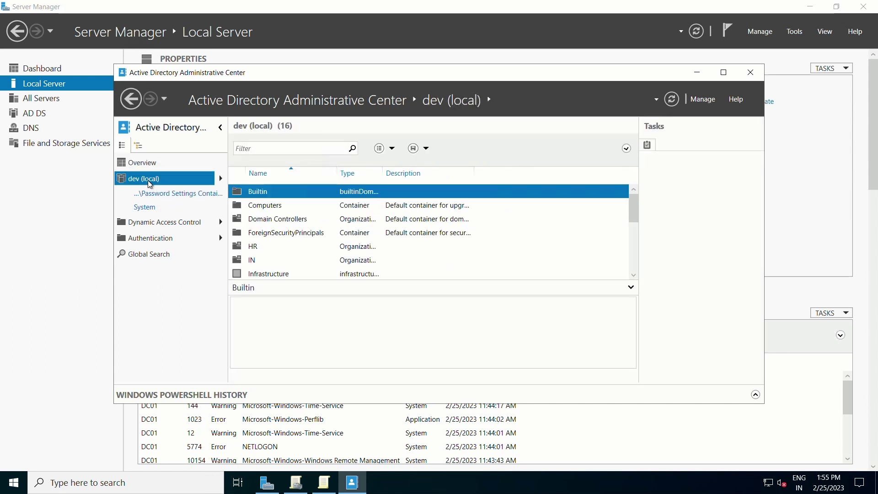
scroll(363, 250, down, 1)
scroll(363, 251, down, 3)
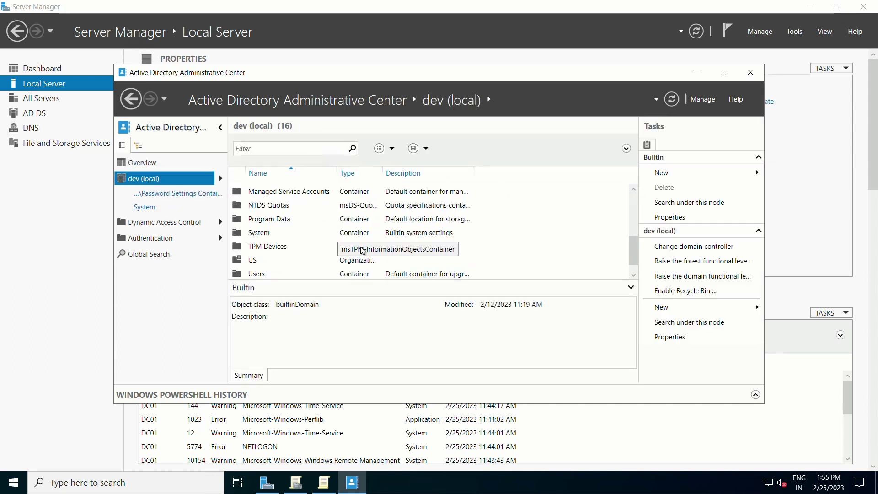
scroll(363, 250, up, 2)
scroll(282, 247, down, 1)
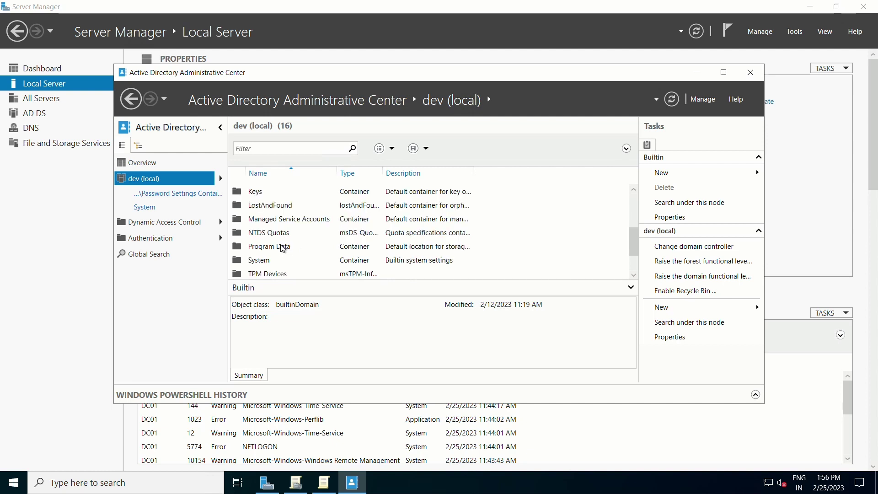
click(265, 264)
double_click(265, 264)
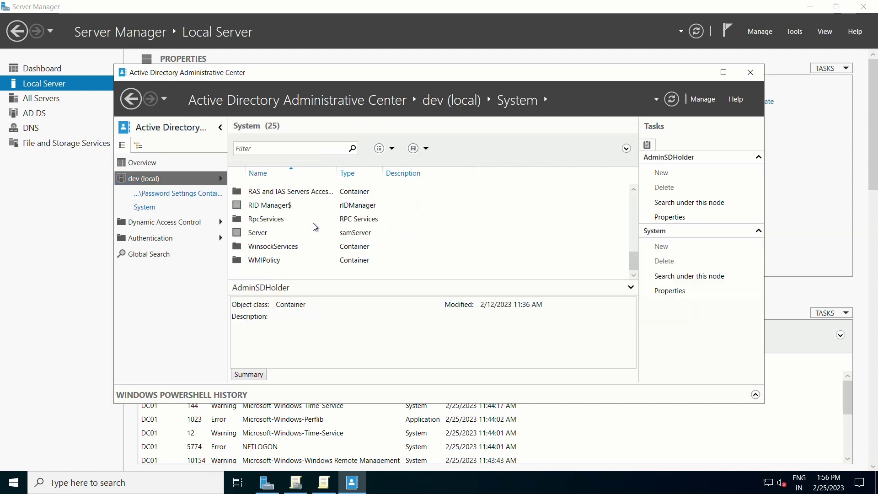
- Open the Password Settings Container within System and start creating a new Password Settings object in it
scroll(314, 228, up, 2)
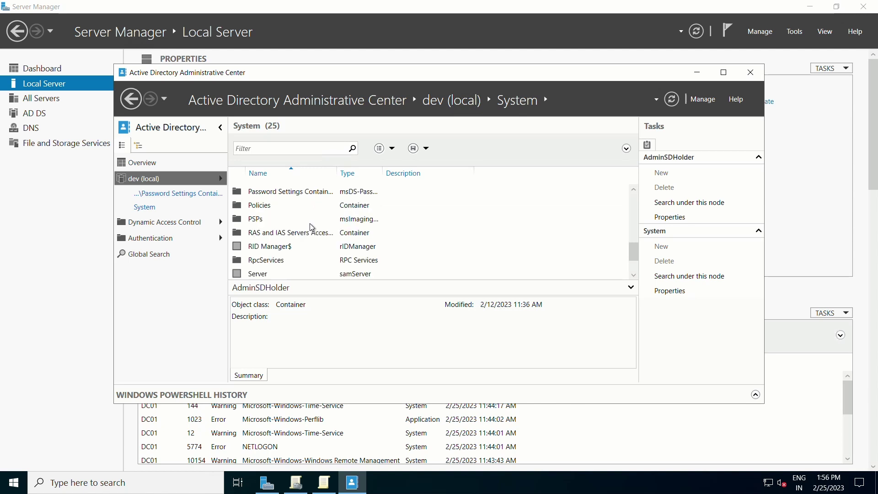
click(286, 237)
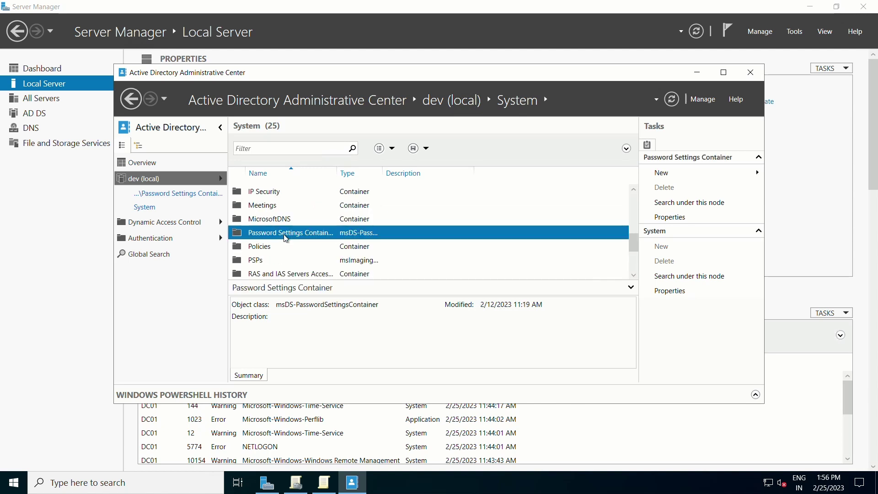
double_click(286, 233)
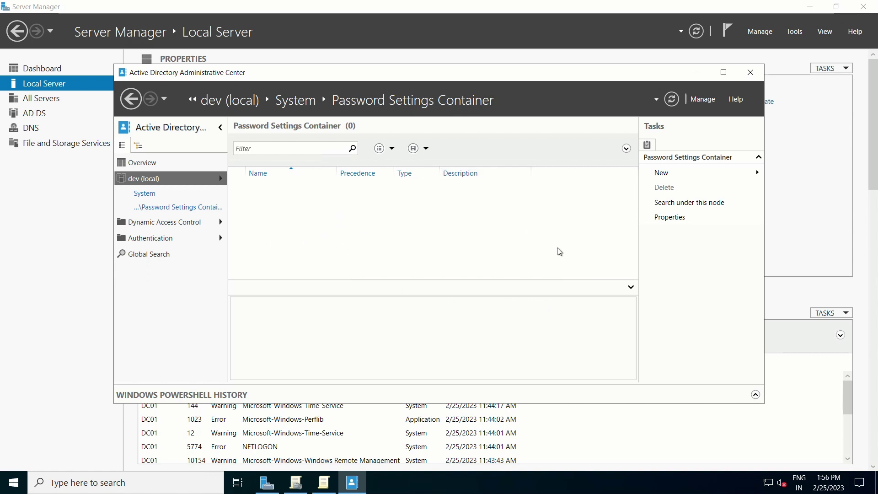
click(659, 218)
mouse_move(684, 177)
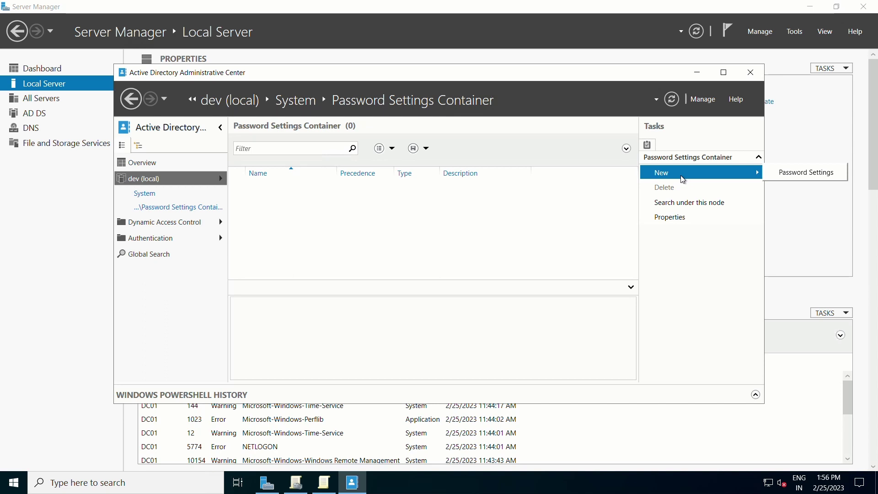
click(789, 178)
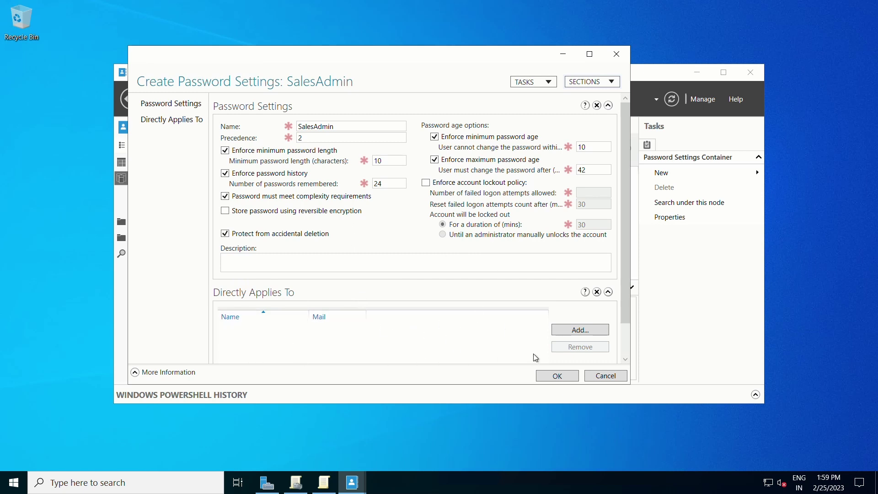
- Apply the SalesAdmin password settings directly to the SalesAdmins group and save the new object
click(595, 331)
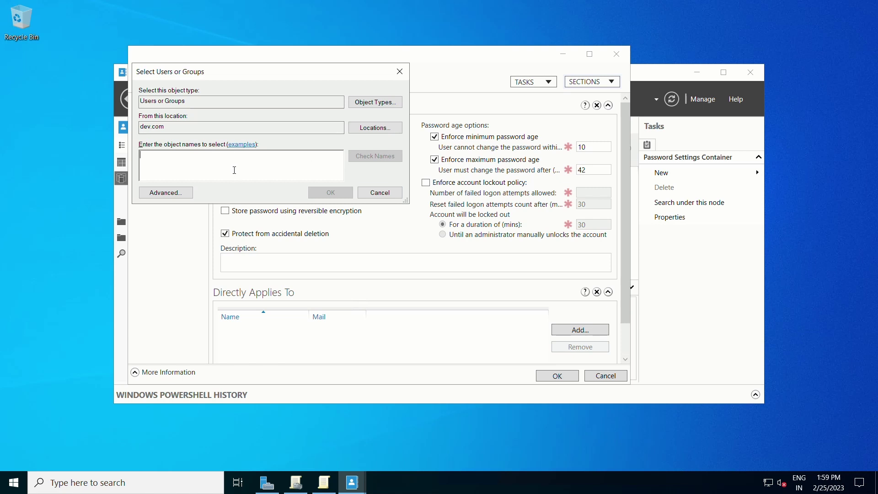
key(super+a)
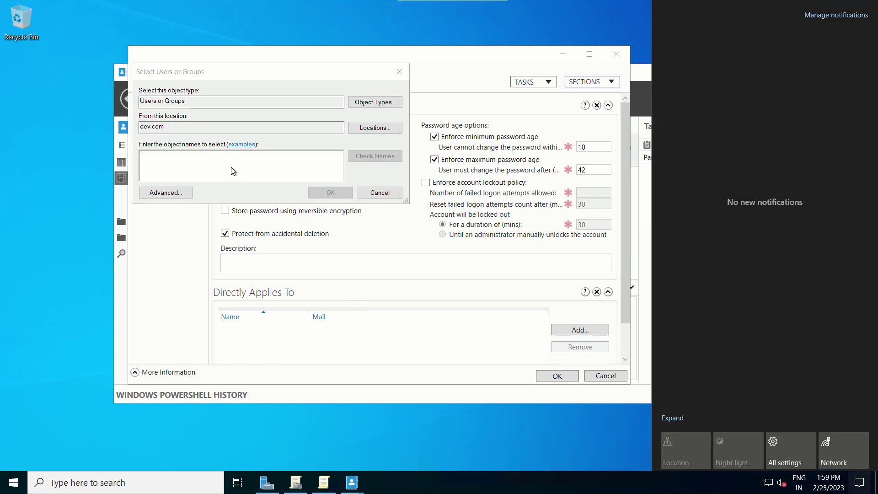
text(SalesAdminsg)
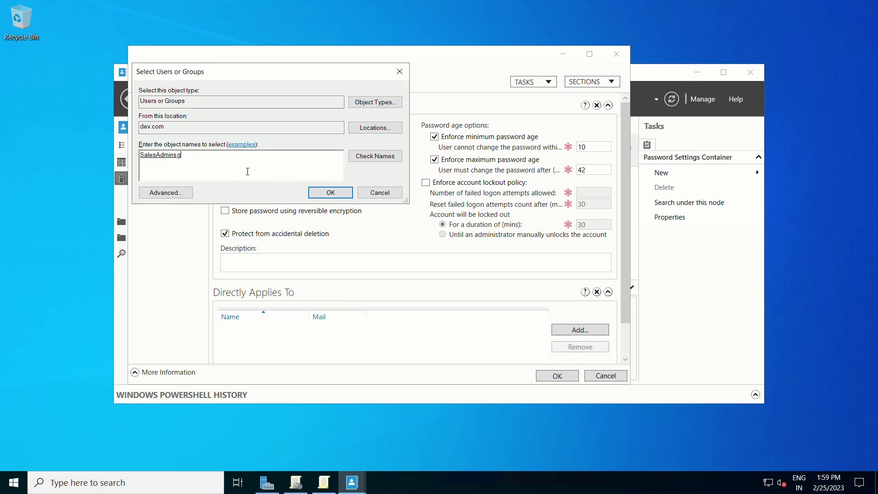
double_click(218, 161)
click(183, 160)
key(shift+Left)
key(BackSpace)
click(334, 195)
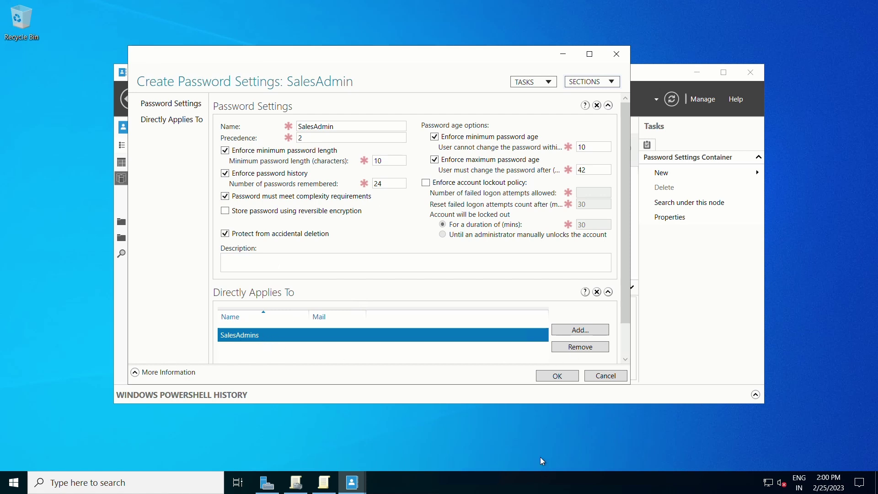
click(558, 377)
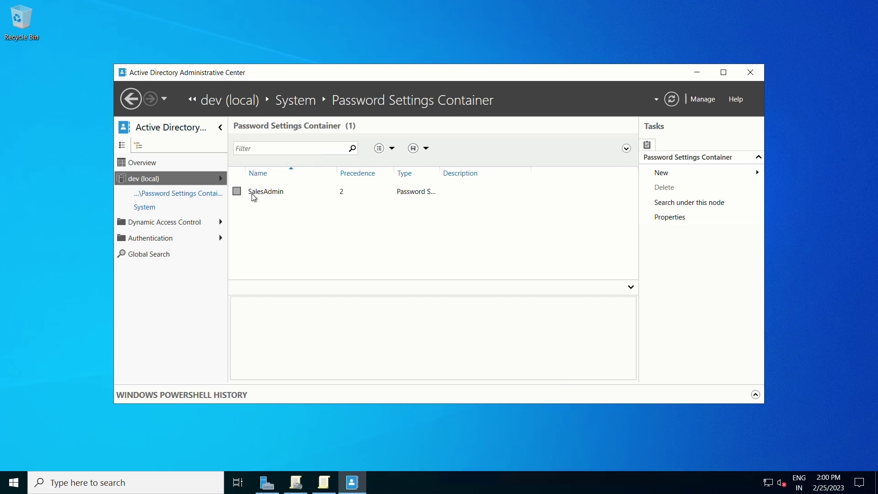
- Select the SalesAdmin password settings object and widen the Type column to read its full type
click(255, 196)
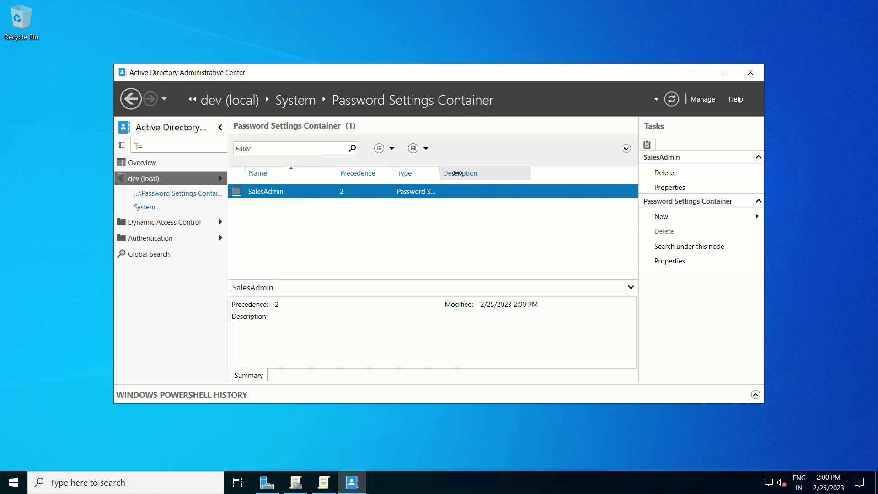
drag(439, 173, 508, 173)
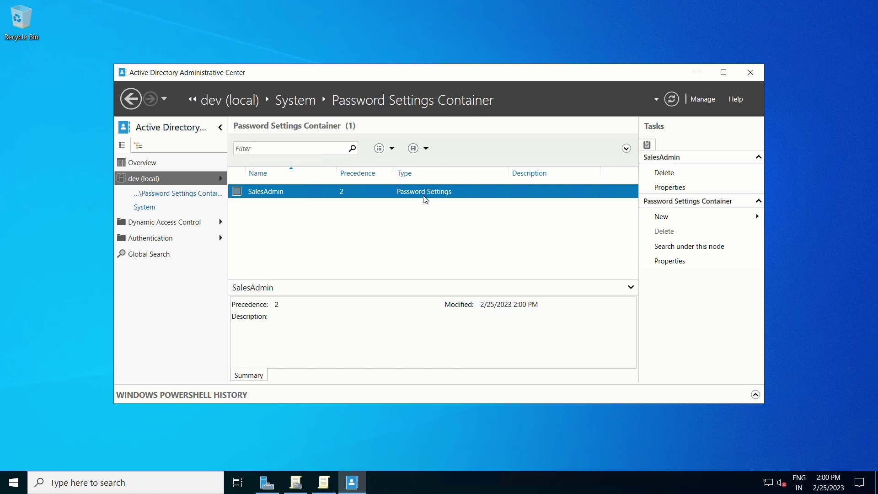